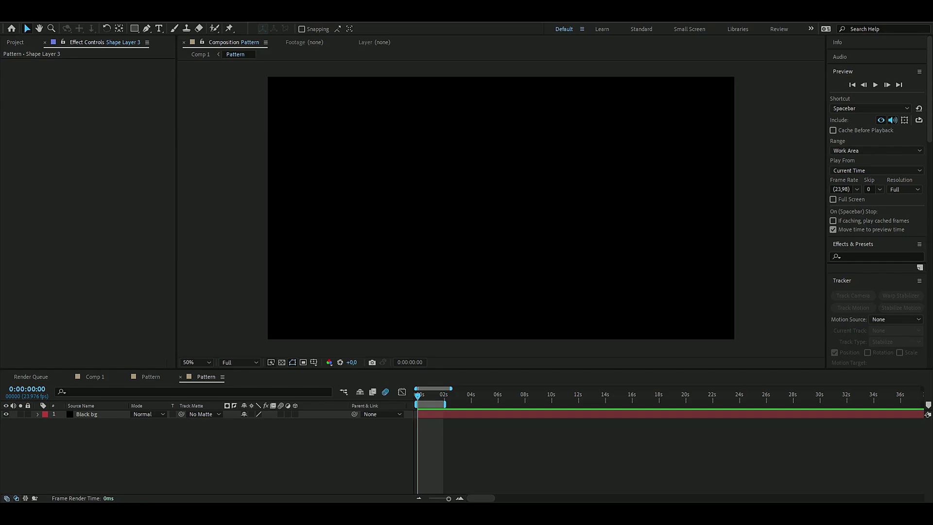
- Set the Pattern composition's width and height to 100 pixels in Composition Settings
{"action": "left_click", "coordinate": [397, 395]}
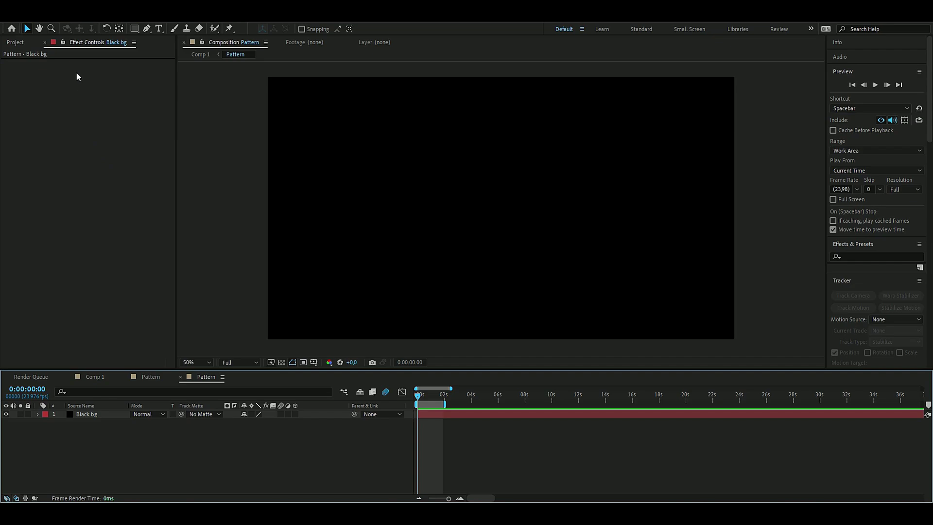
{"action": "left_click", "coordinate": [53, 15]}
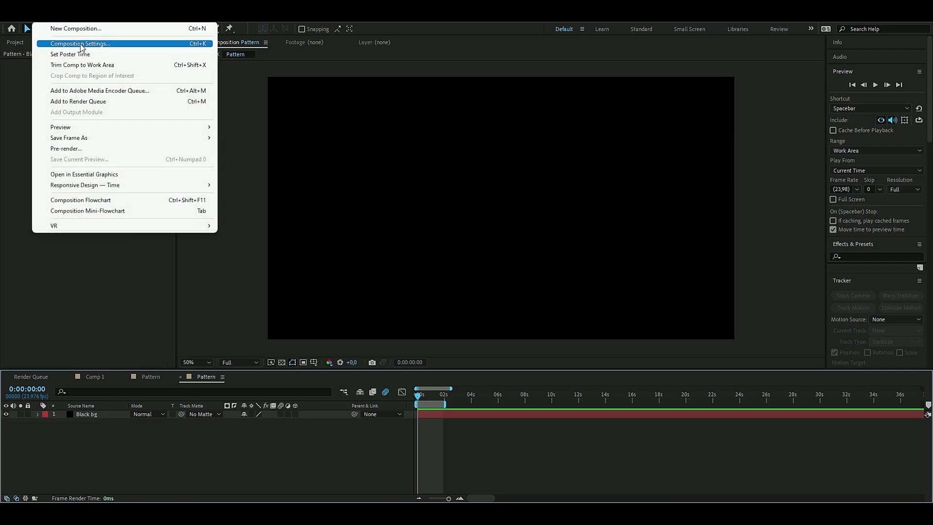
{"action": "left_click", "coordinate": [58, 43]}
{"action": "left_click", "coordinate": [201, 154]}
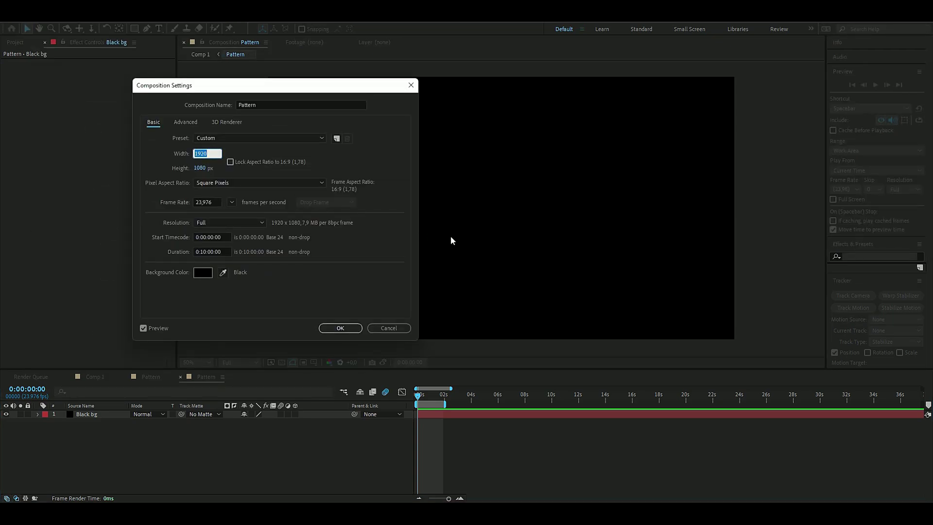
{"action": "type", "text": "100"}
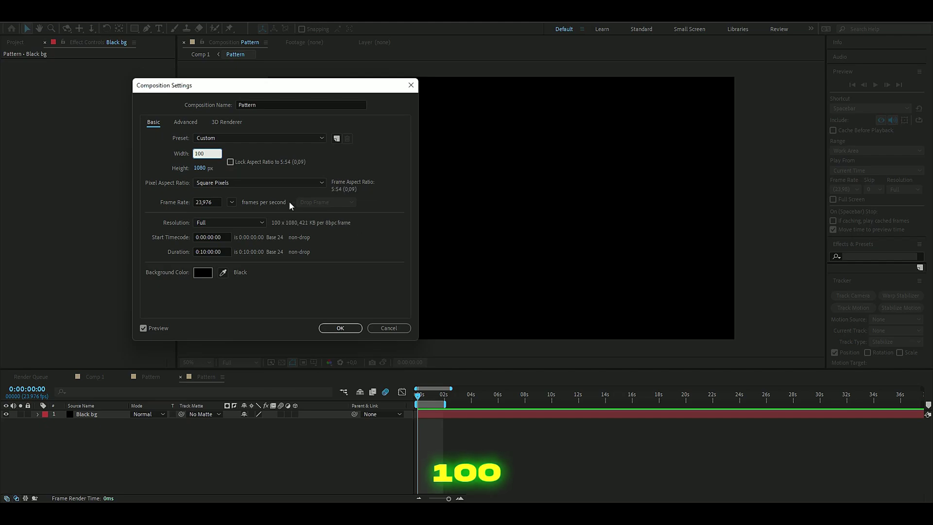
{"action": "left_click", "coordinate": [200, 167]}
{"action": "type", "text": "100"}
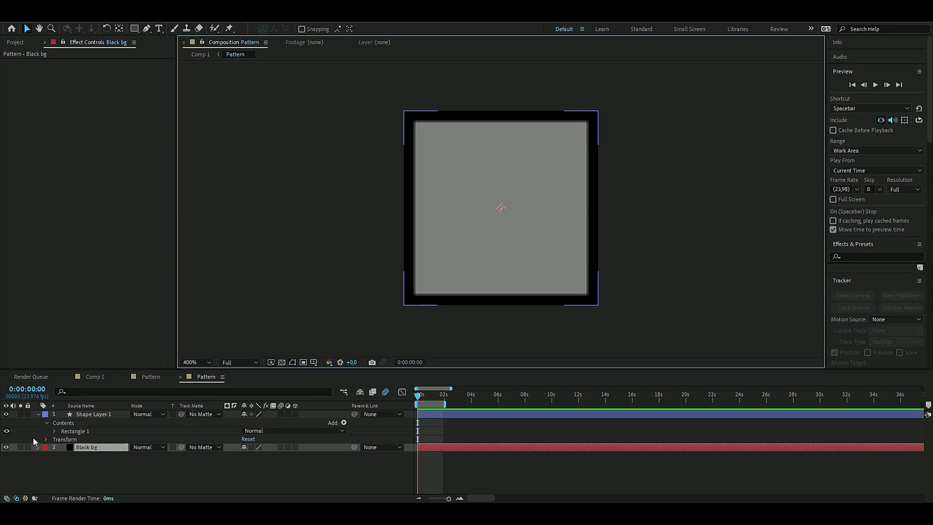
- Unlink the Rectangle Path size and set its width to 35, leaving a 35 × 100 bar
{"action": "left_click", "coordinate": [53, 432]}
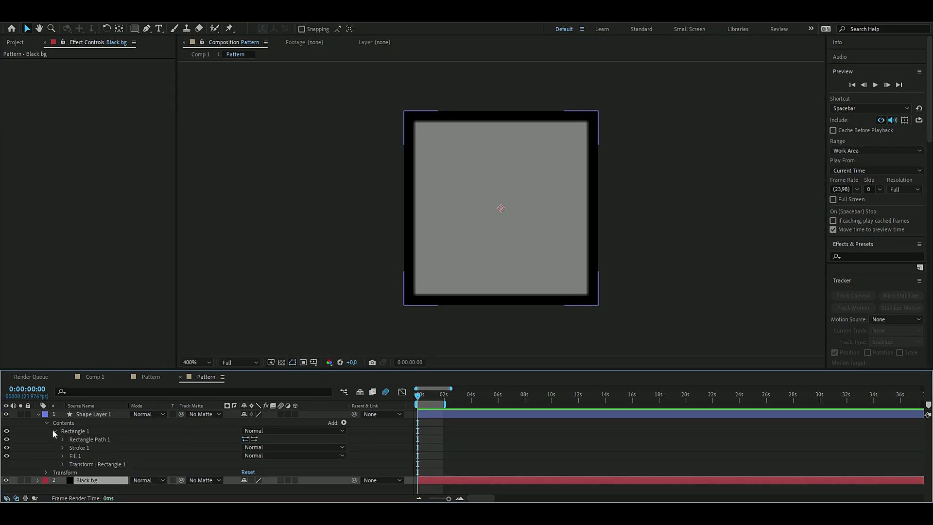
{"action": "left_click", "coordinate": [63, 439]}
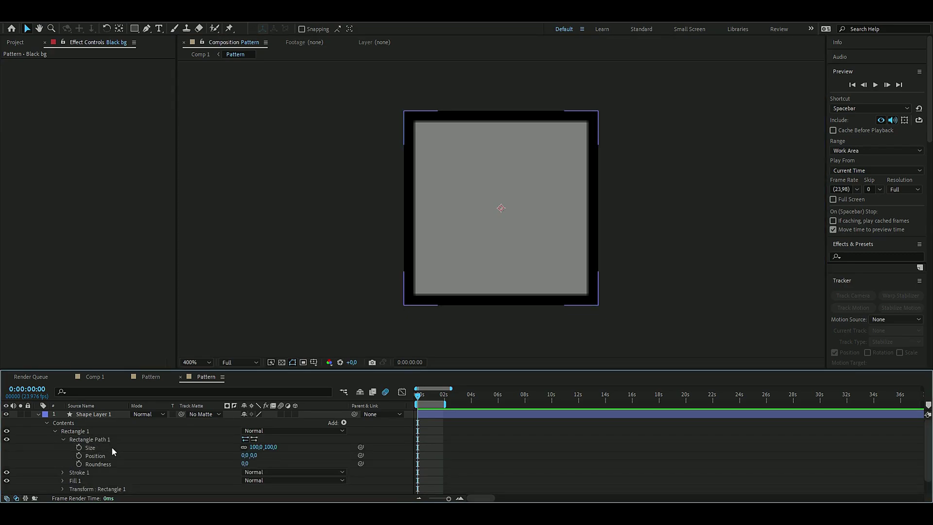
{"action": "left_click", "coordinate": [245, 448]}
{"action": "left_click", "coordinate": [256, 446]}
{"action": "type", "text": "35"}
{"action": "key", "text": "Return"}
{"action": "scroll", "coordinate": [551, 267], "scroll_direction": "down", "scroll_amount": 2}
{"action": "scroll", "coordinate": [549, 270], "scroll_direction": "up", "scroll_amount": 2}
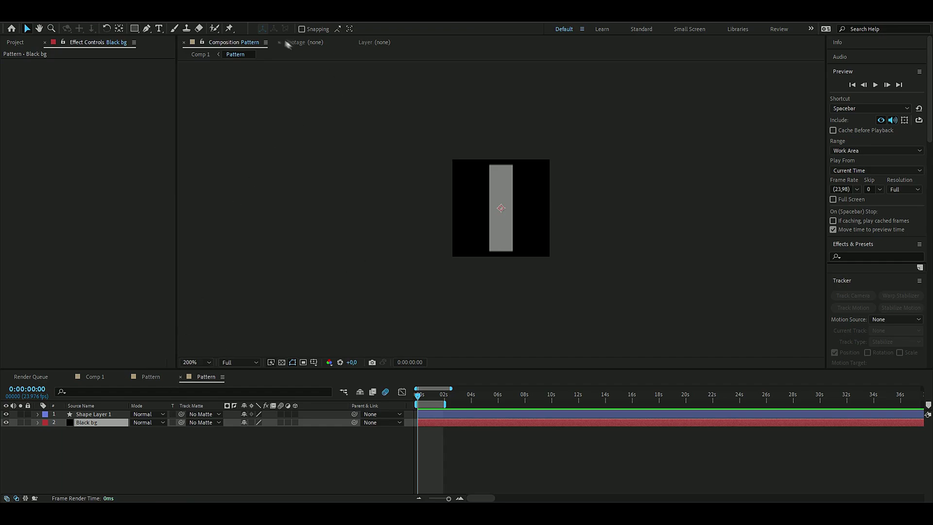
- Select the bar's shape layer and cancel the fill colour picker without changes
{"action": "key", "text": "ctrl+Up"}
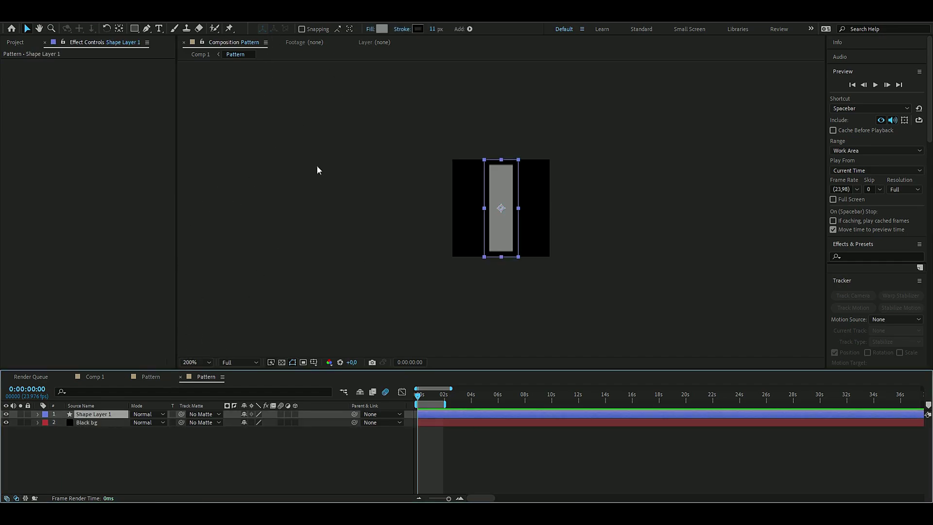
{"action": "left_click", "coordinate": [382, 29]}
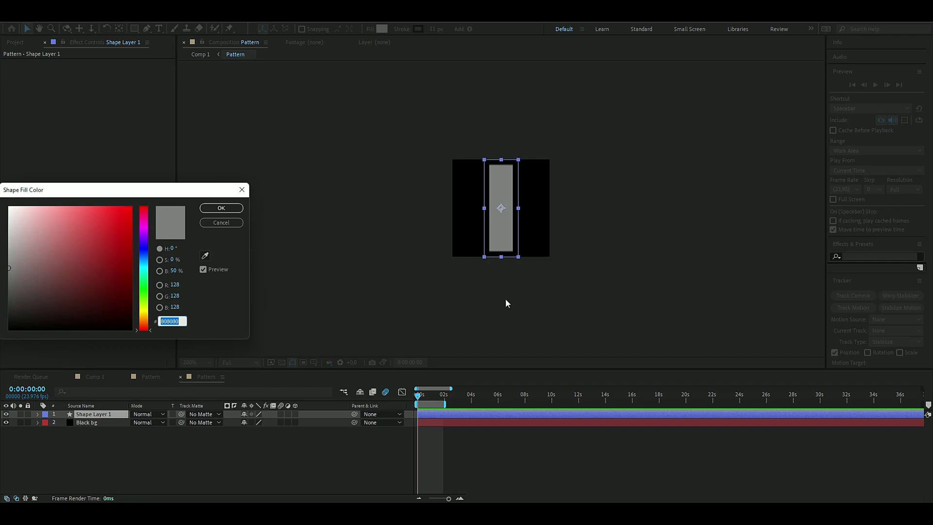
{"action": "left_click_drag", "start_coordinate": [197, 189], "coordinate": [219, 127]}
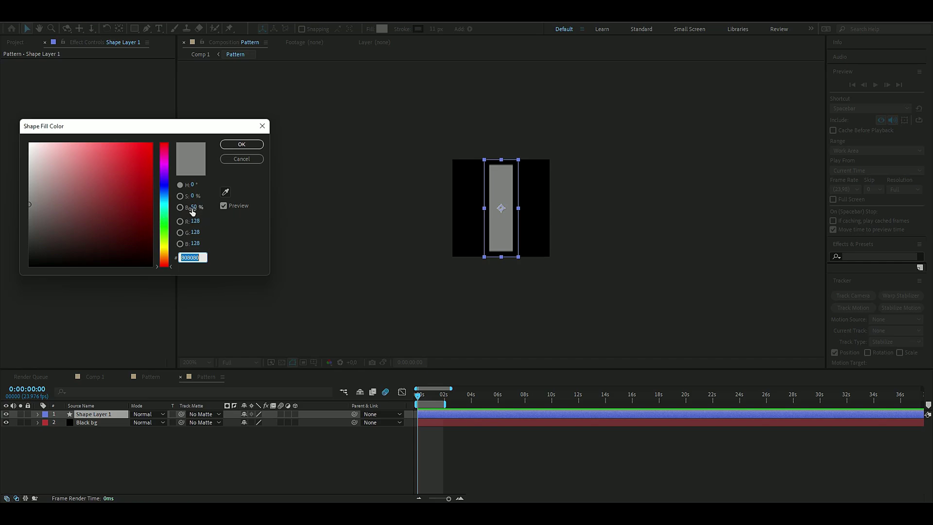
{"action": "left_click", "coordinate": [258, 159]}
{"action": "left_click", "coordinate": [246, 146]}
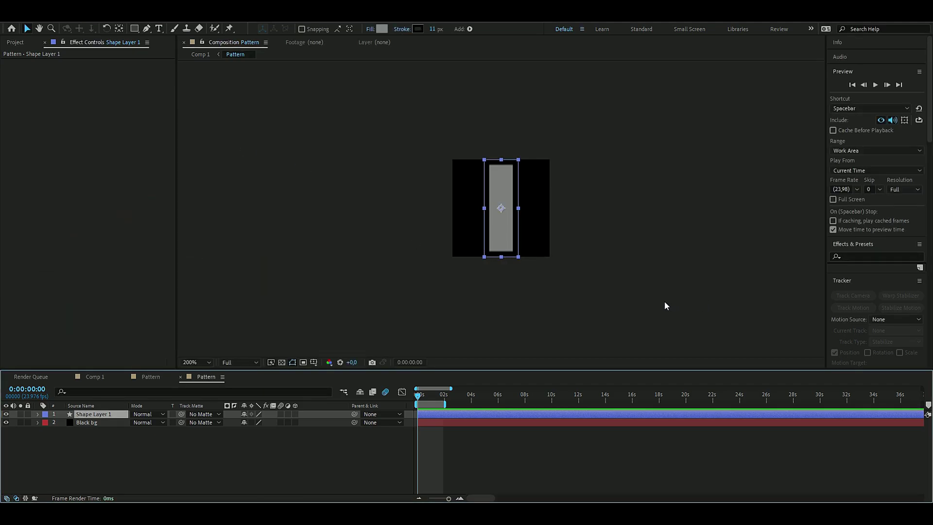
- Centre the grey bar horizontally and vertically in the Pattern composition
{"action": "scroll", "coordinate": [878, 268], "scroll_direction": "down", "scroll_amount": 4}
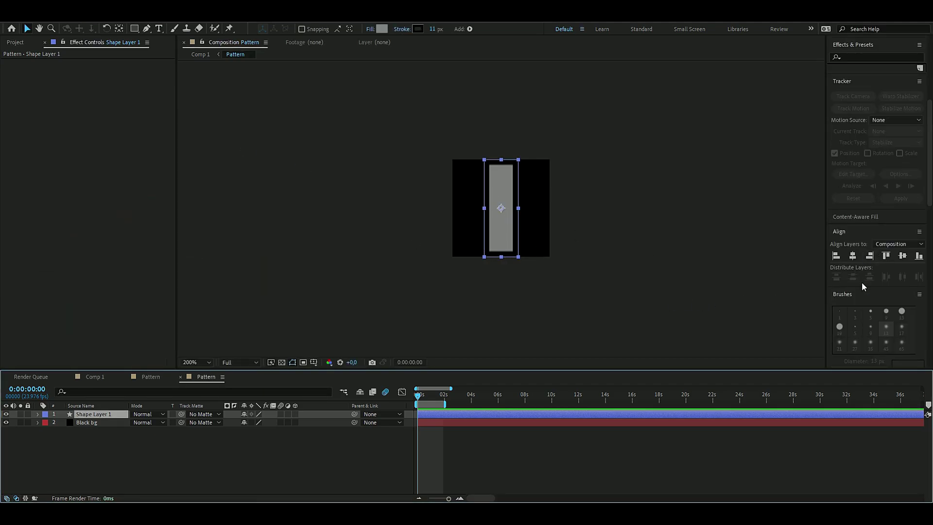
{"action": "left_click", "coordinate": [853, 256]}
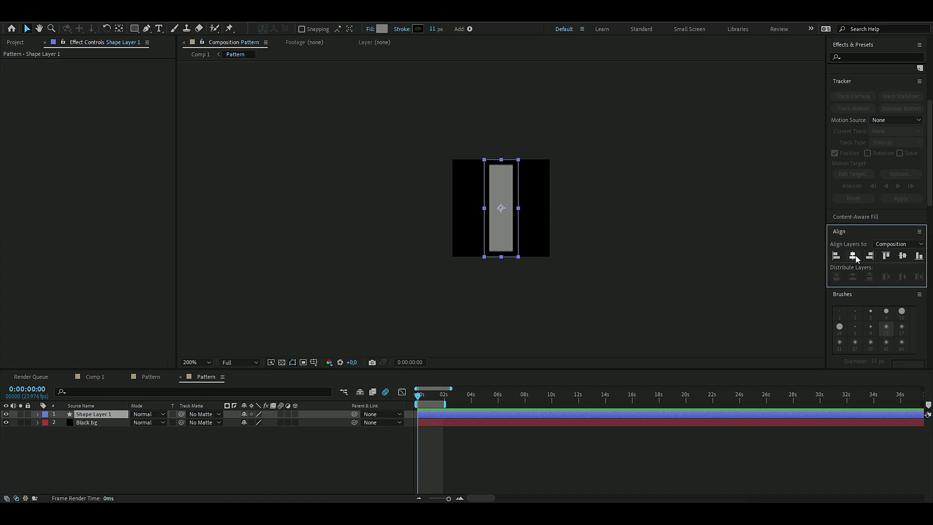
{"action": "left_click", "coordinate": [903, 256]}
{"action": "left_click", "coordinate": [459, 275]}
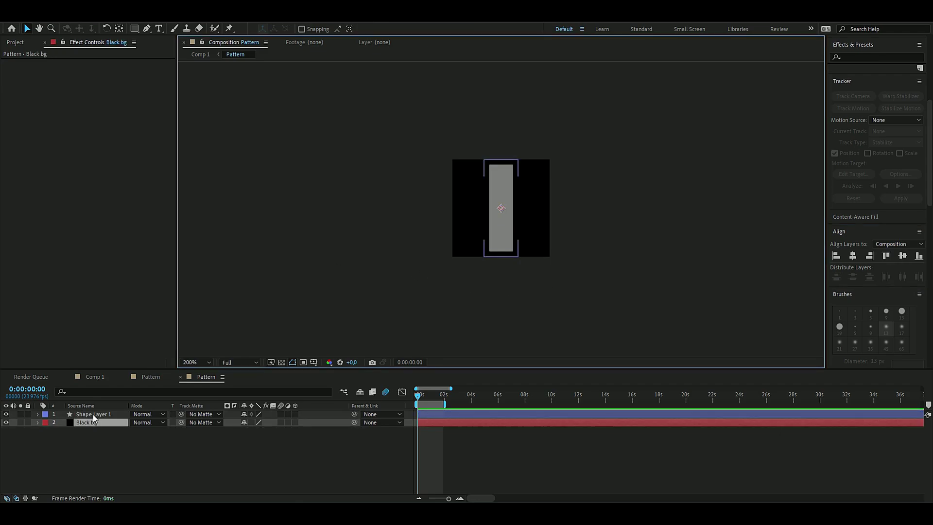
{"action": "left_click", "coordinate": [92, 414]}
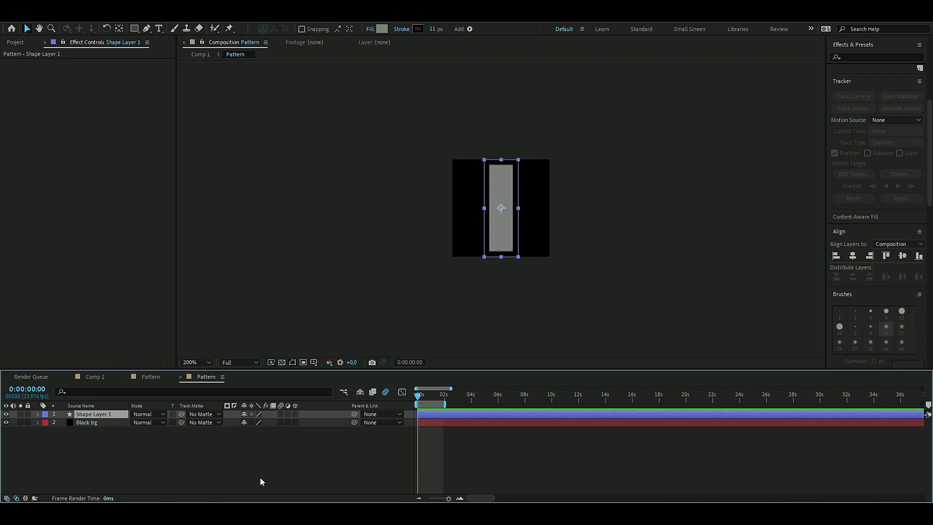
- Duplicate the bar, align the copy to the left edge and set its fill brightness to 35%
{"action": "key", "text": "ctrl+d"}
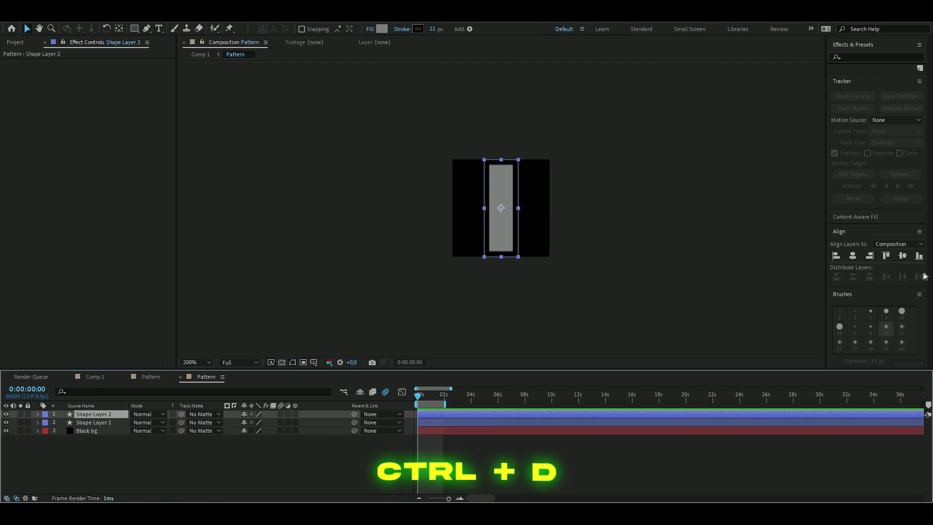
{"action": "left_click", "coordinate": [836, 256]}
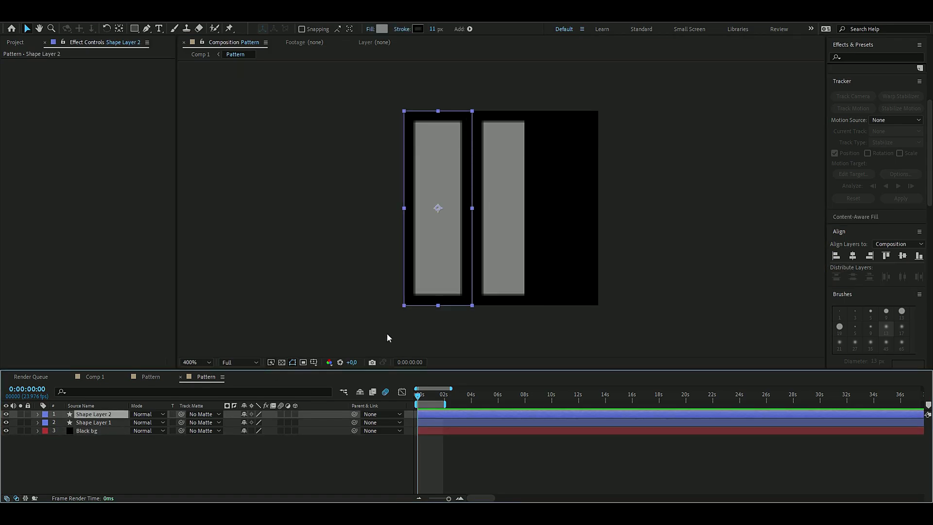
{"action": "left_click", "coordinate": [382, 29]}
{"action": "left_click", "coordinate": [197, 208]}
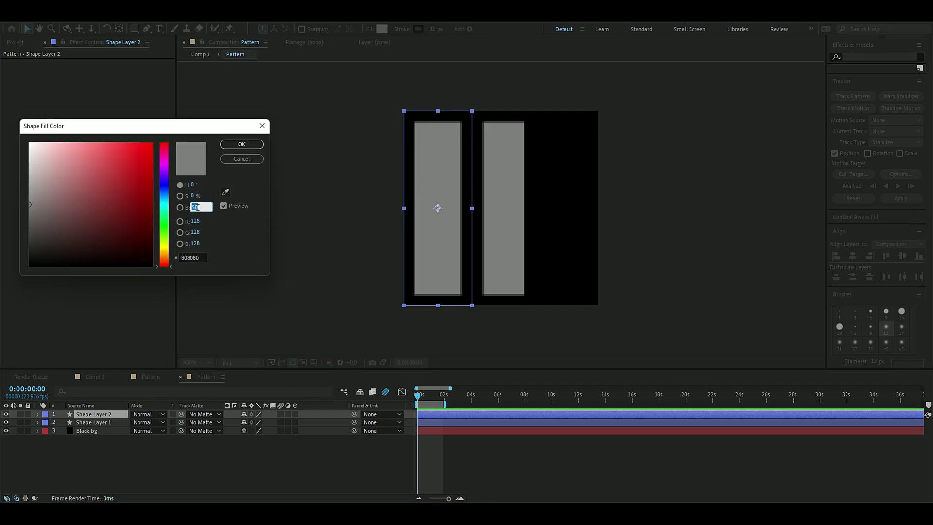
{"action": "type", "text": "35"}
{"action": "key", "text": "Return"}
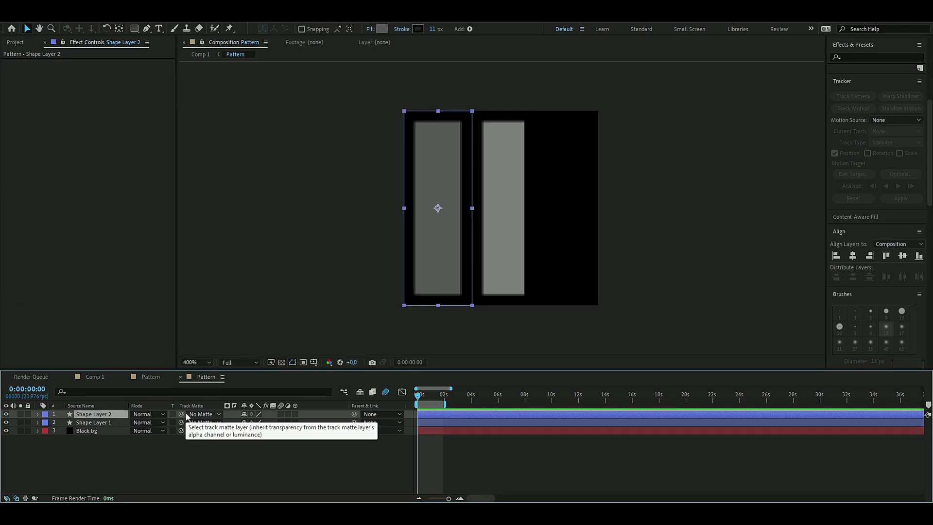
- Duplicate the left bar, align it to the right edge and set its fill brightness to 20%
{"action": "key", "text": "ctrl+d"}
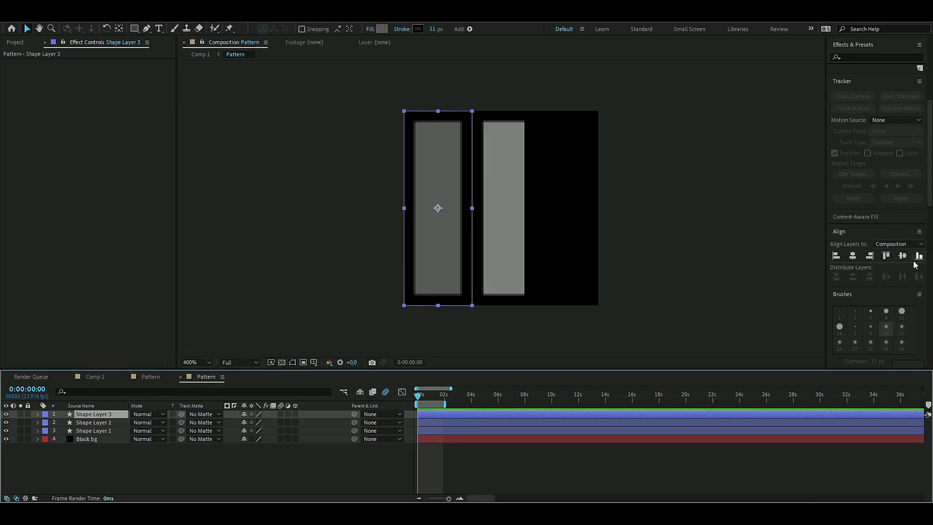
{"action": "left_click", "coordinate": [870, 256]}
{"action": "left_click", "coordinate": [382, 29]}
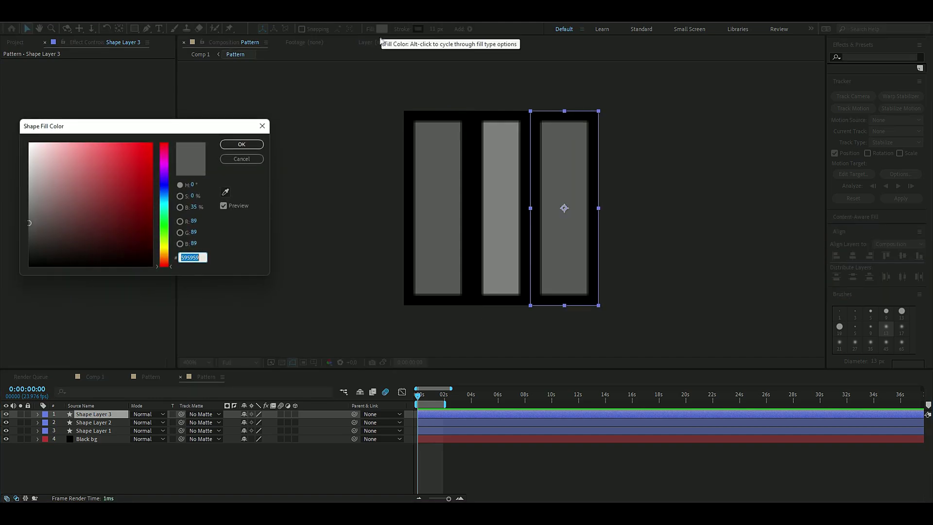
{"action": "left_click", "coordinate": [194, 207]}
{"action": "type", "text": "20"}
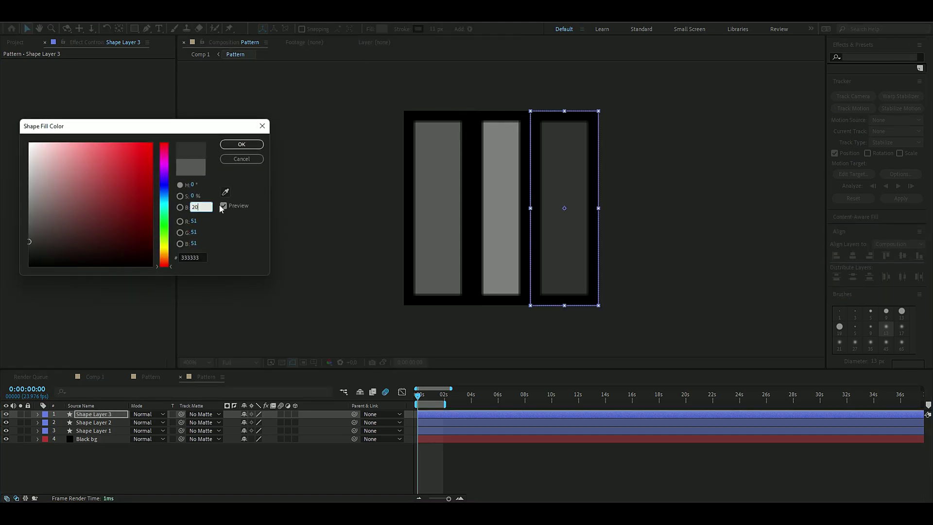
{"action": "key", "text": "Return"}
{"action": "left_click", "coordinate": [523, 300]}
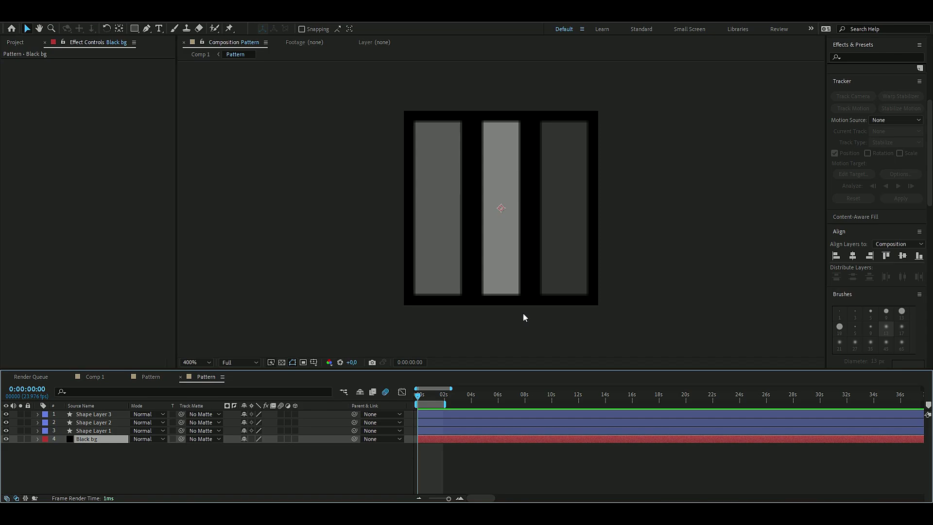
{"action": "key", "text": "comma"}
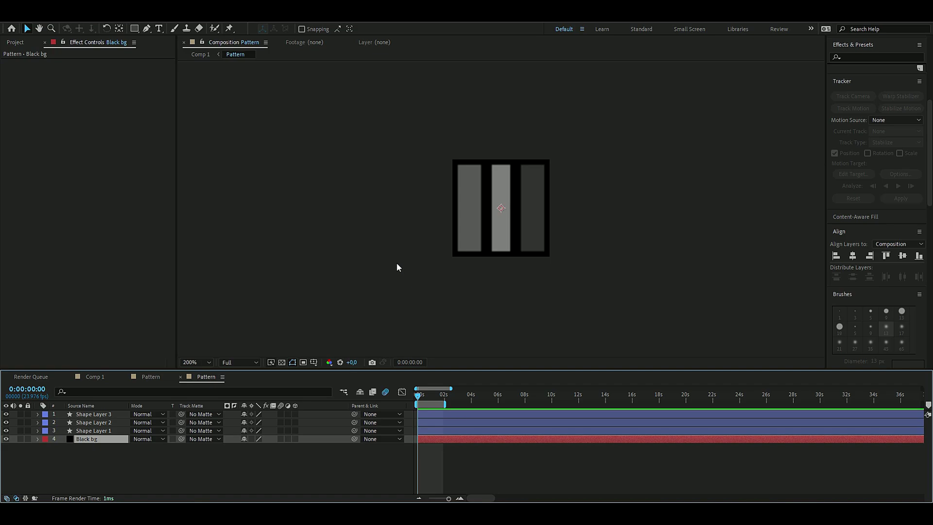
{"action": "key", "text": "period"}
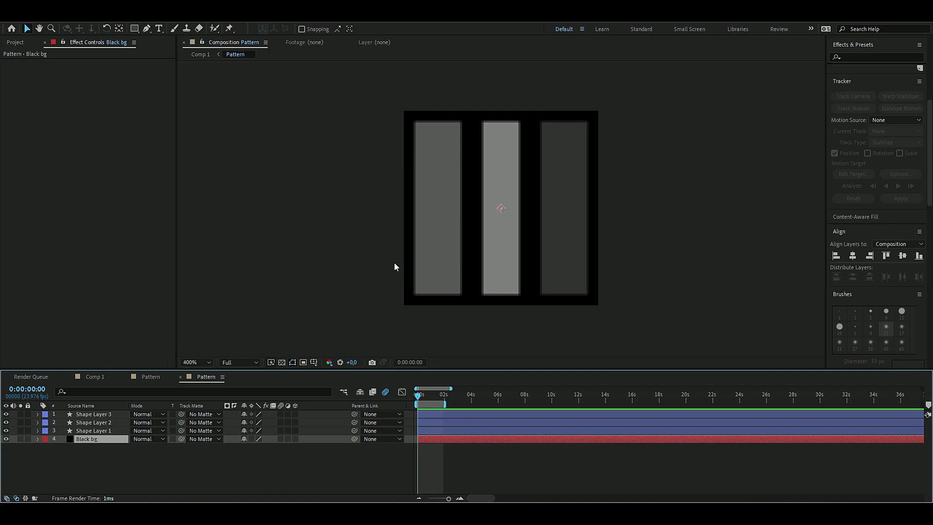
{"action": "left_click", "coordinate": [392, 262]}
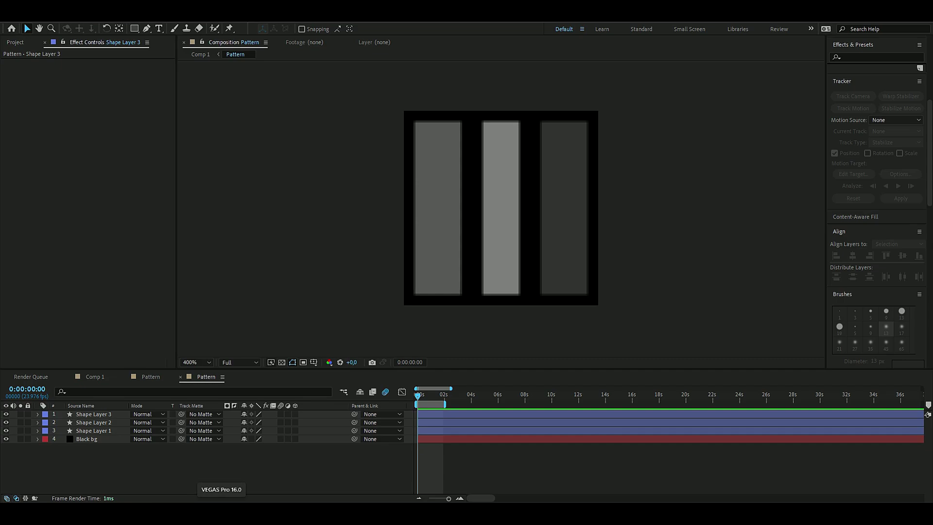
- Add an adjustment layer with Gaussian Blur at 10 blurriness over the three bars
{"action": "key", "text": "ctrl+alt+y"}
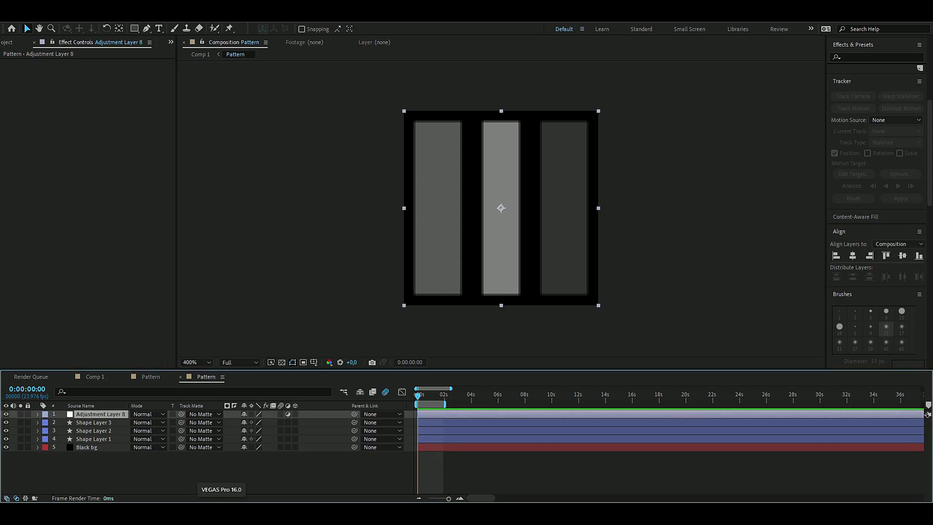
{"action": "type", "text": "gaus"}
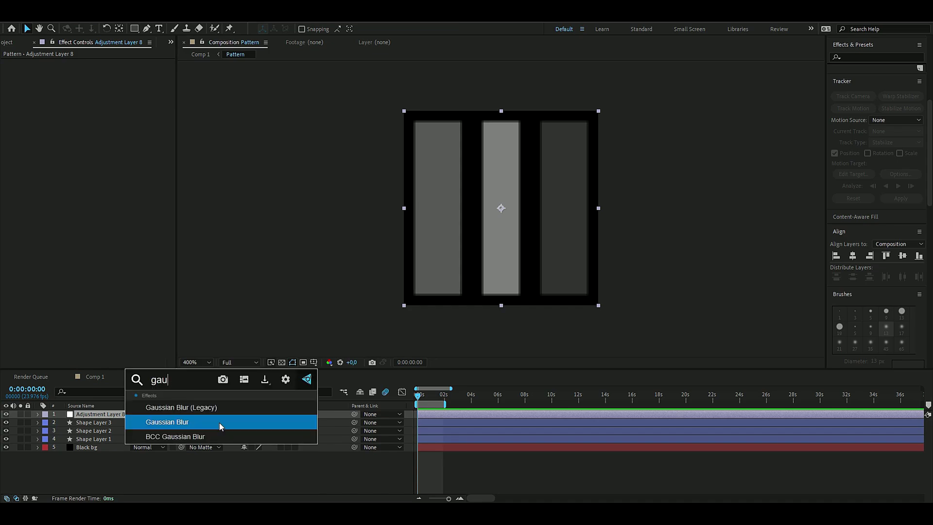
{"action": "left_click", "coordinate": [217, 419]}
{"action": "type", "text": "10"}
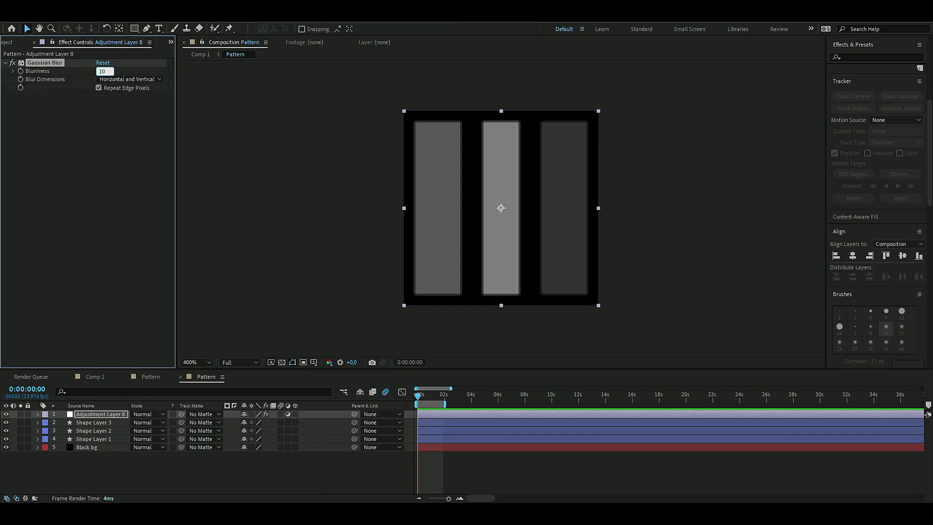
{"action": "key", "text": "Return"}
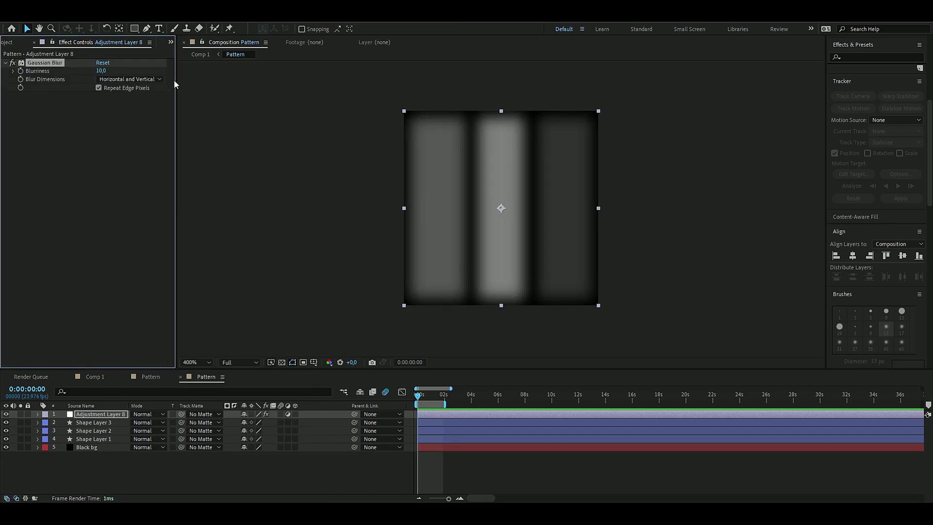
{"action": "left_click", "coordinate": [114, 423]}
{"action": "left_click", "coordinate": [196, 229]}
{"action": "left_click", "coordinate": [146, 29]}
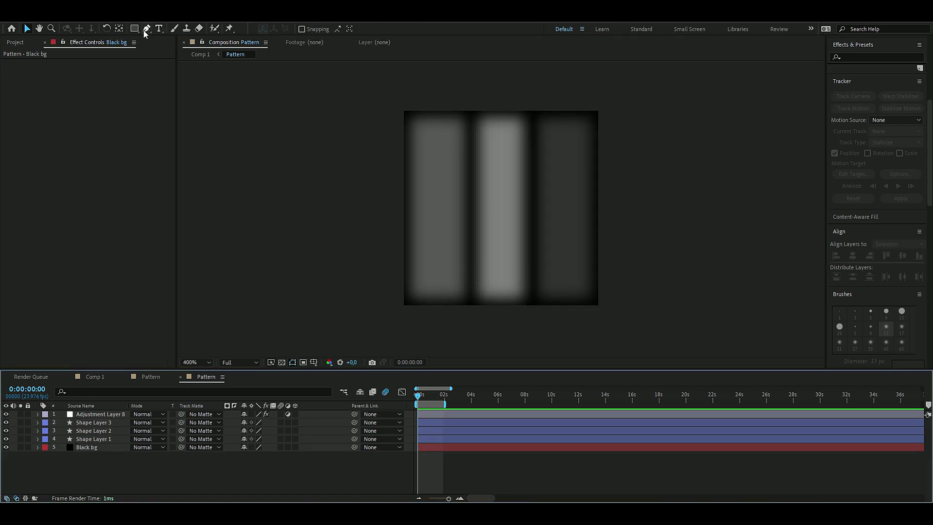
- Draw a horizontal line beneath the blur layer and duplicate it into three lines, one centred vertically
{"action": "left_click", "coordinate": [374, 148]}
{"action": "left_click", "coordinate": [630, 148]}
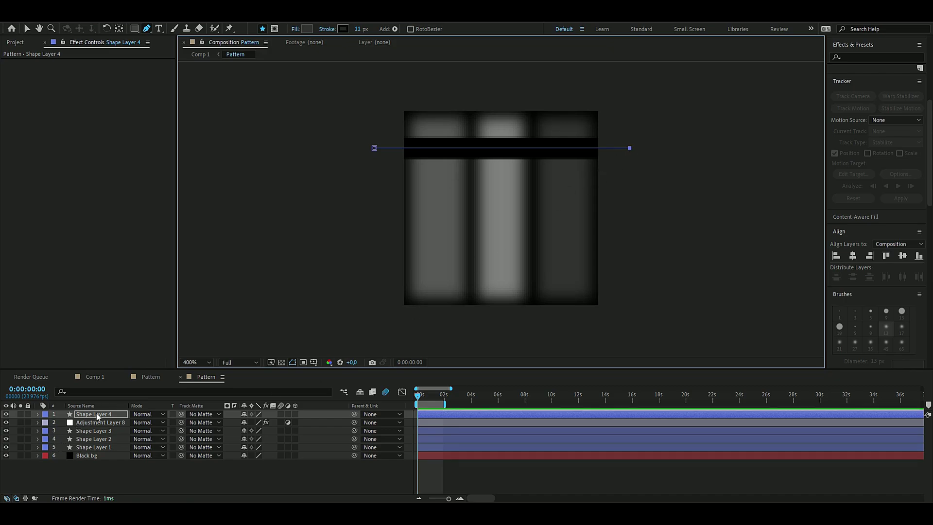
{"action": "left_click_drag", "start_coordinate": [98, 417], "coordinate": [97, 424]}
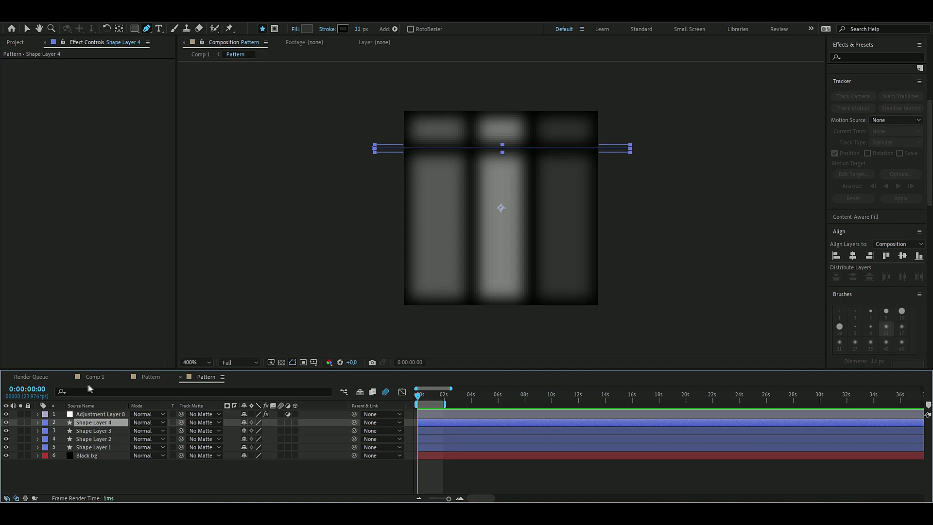
{"action": "key", "text": "v"}
{"action": "key", "text": "ctrl+d"}
{"action": "left_click_drag", "start_coordinate": [390, 151], "coordinate": [392, 213]}
{"action": "key", "text": "ctrl+d"}
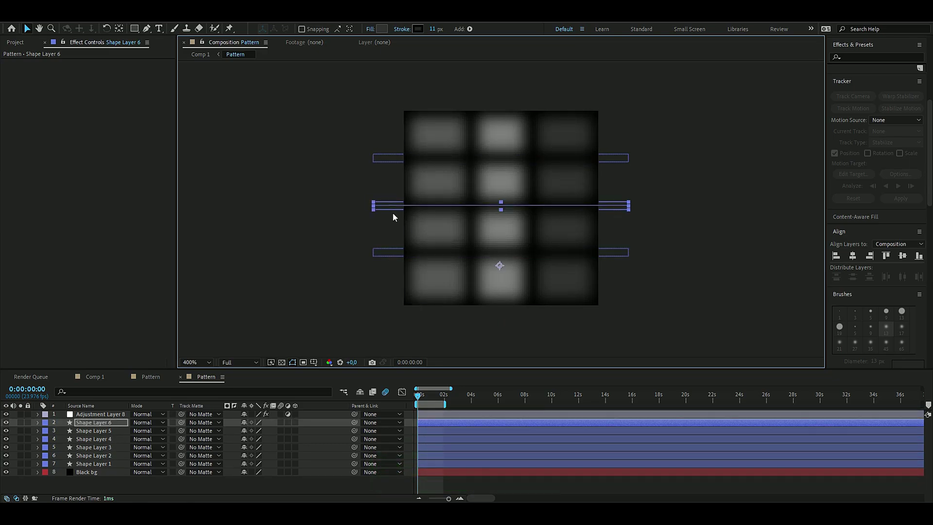
{"action": "left_click", "coordinate": [903, 256]}
{"action": "left_click", "coordinate": [557, 279]}
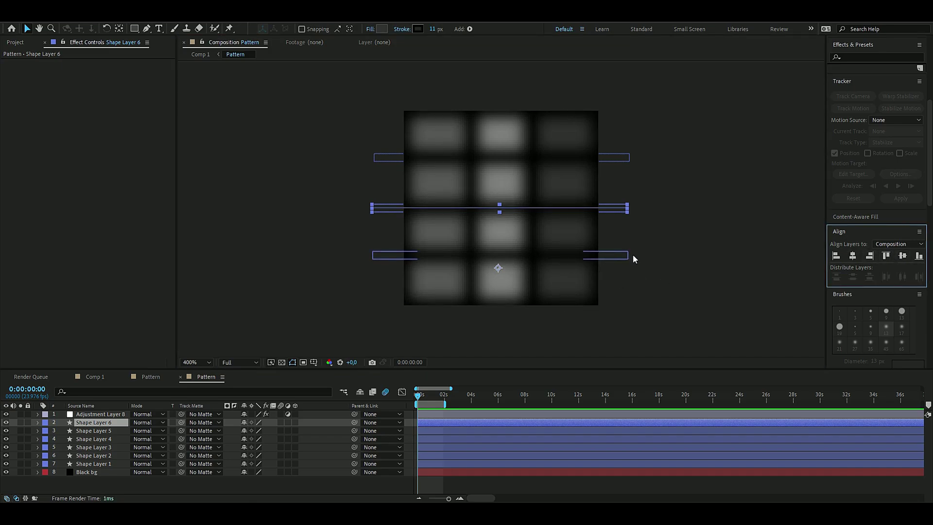
- Zoom the Pattern viewer out to 200% and back in to 400%
{"action": "key", "text": "comma"}
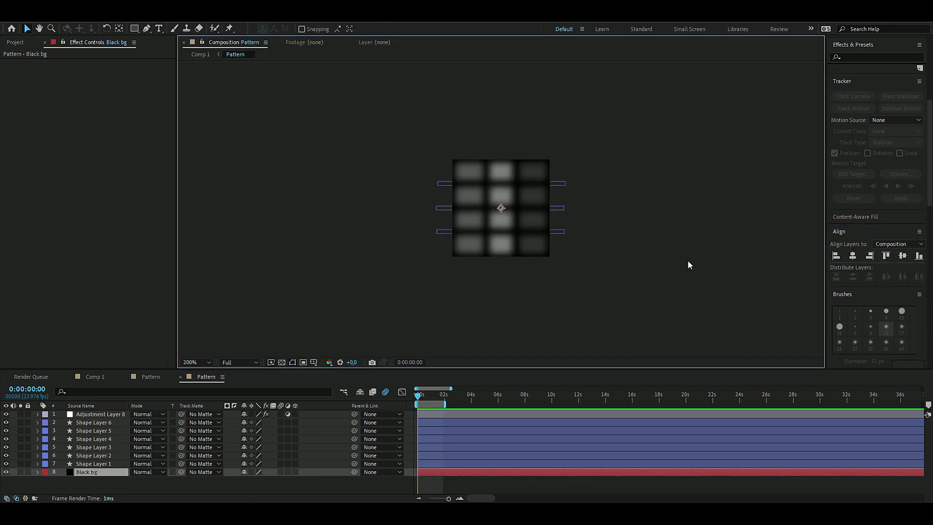
{"action": "left_click", "coordinate": [204, 378]}
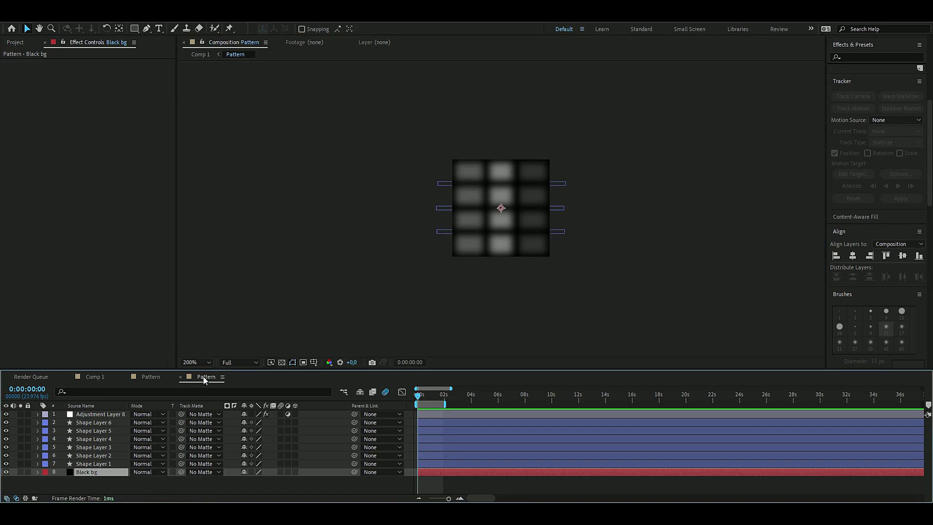
{"action": "key", "text": "period"}
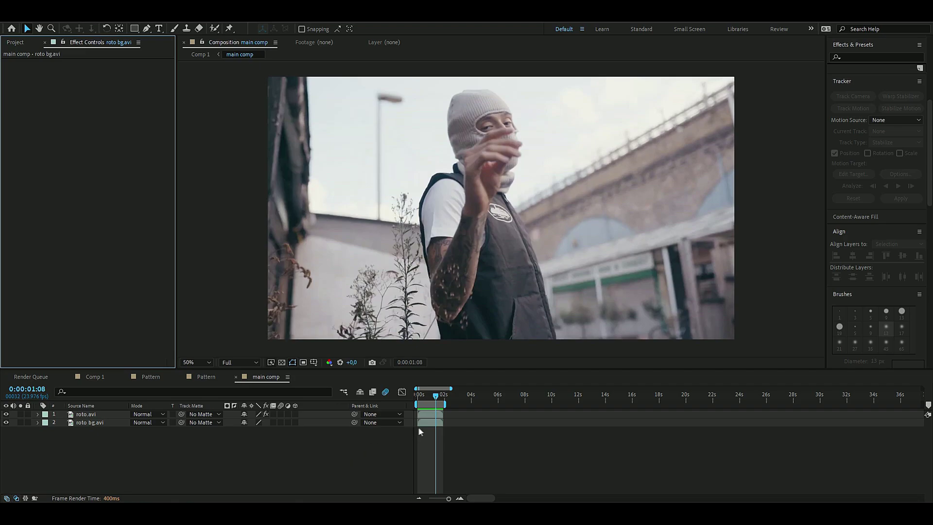
- Drag the Pattern comp from the Project panel into main comp and align it left and top
{"action": "left_click", "coordinate": [23, 43]}
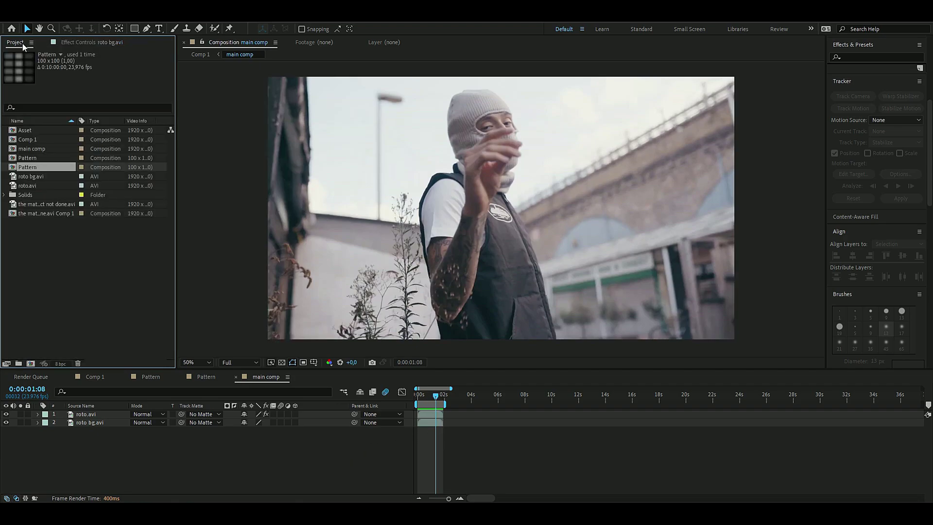
{"action": "left_click_drag", "start_coordinate": [28, 167], "coordinate": [439, 400]}
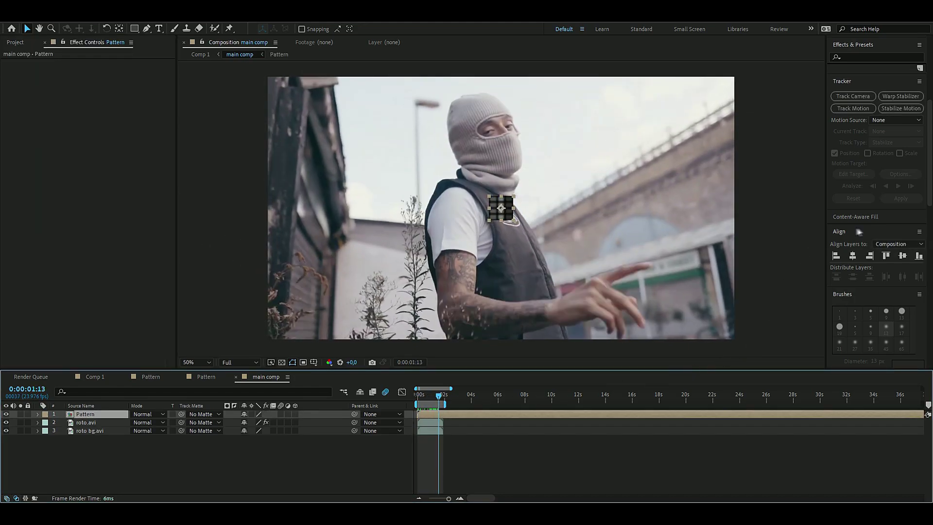
{"action": "left_click", "coordinate": [836, 257]}
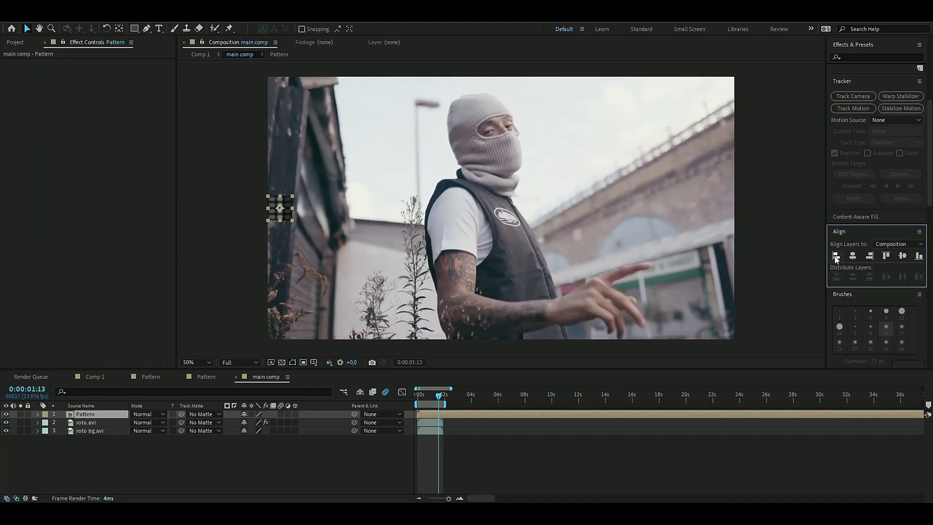
{"action": "left_click", "coordinate": [891, 255]}
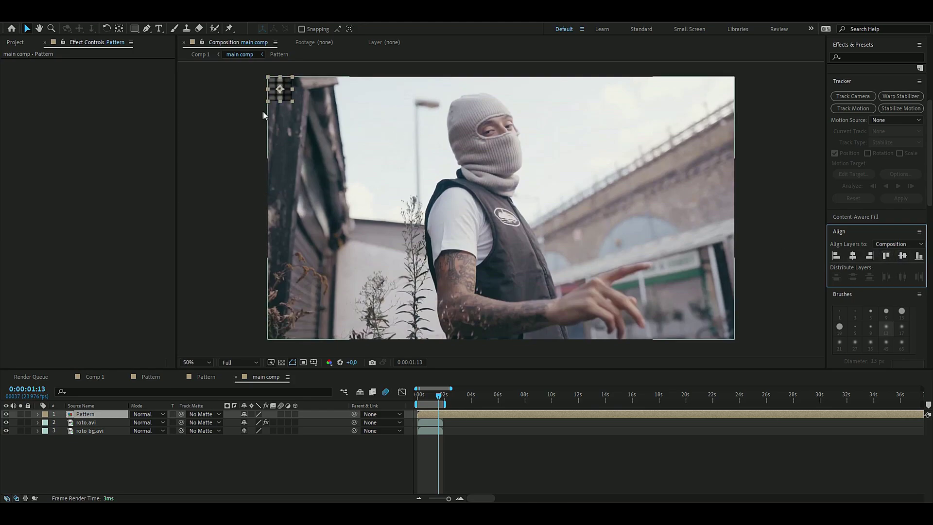
{"action": "left_click", "coordinate": [98, 413]}
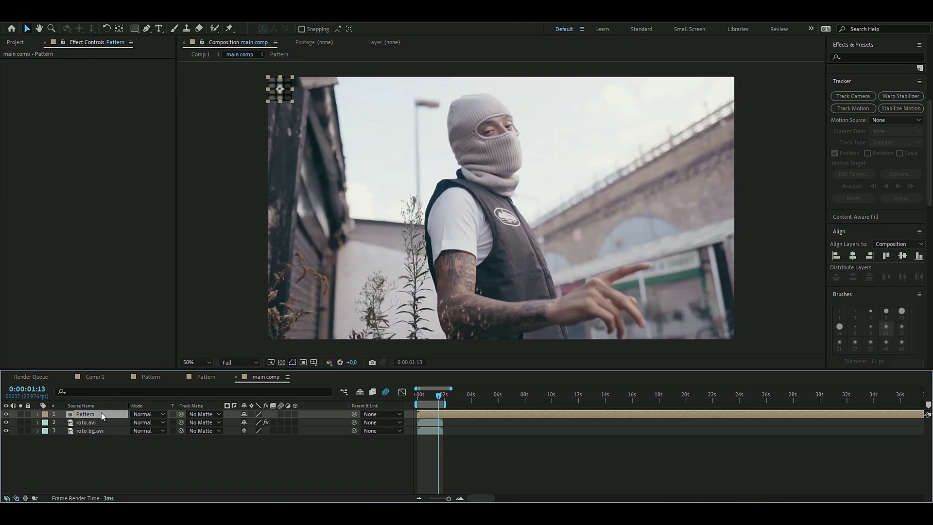
- Apply CC RepeTile to the Pattern layer and scrub Expand Right higher
{"action": "key", "text": "ctrl+space"}
{"action": "type", "text": "cc"}
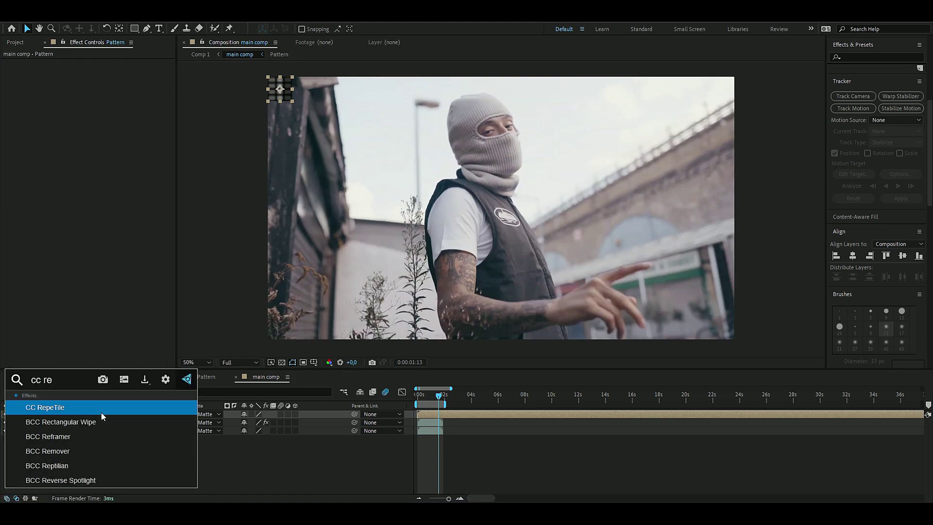
{"action": "left_click", "coordinate": [102, 412]}
{"action": "left_click_drag", "start_coordinate": [101, 71], "coordinate": [706, 166]}
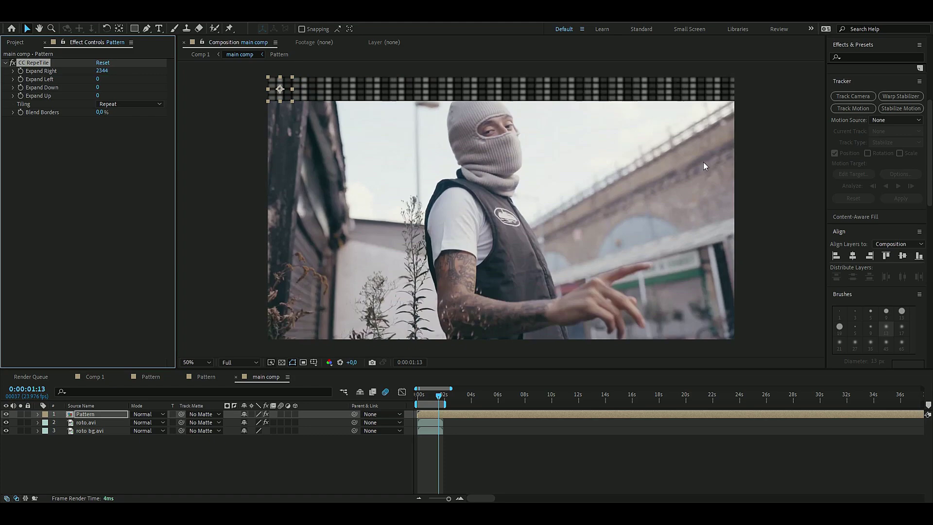
- Set RepeTile Expand Right 13000, Left 2500, Down 8500 and Up 1500
{"action": "left_click", "coordinate": [101, 72]}
{"action": "key", "text": "BackSpace"}
{"action": "type", "text": "13000"}
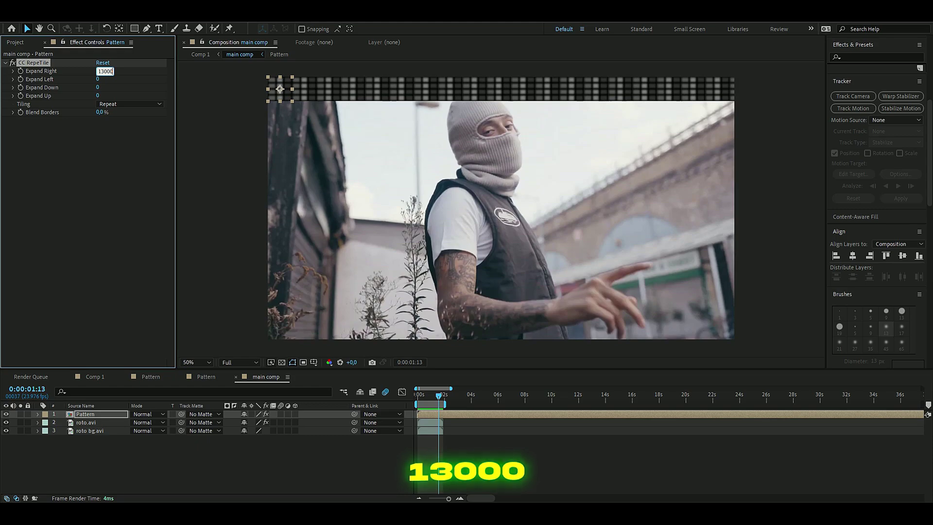
{"action": "key", "text": "Tab"}
{"action": "type", "text": "2500"}
{"action": "key", "text": "Tab"}
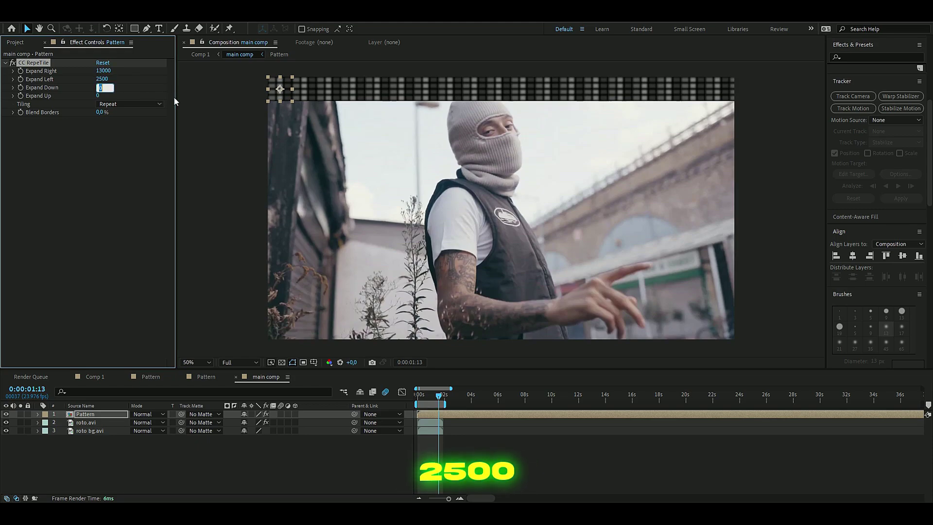
{"action": "type", "text": "8500"}
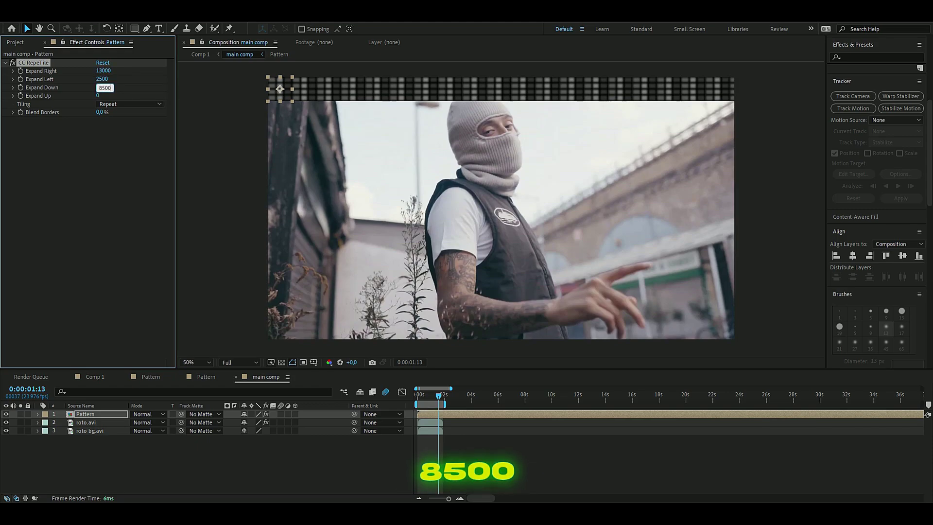
{"action": "key", "text": "Return"}
{"action": "left_click", "coordinate": [99, 95]}
{"action": "type", "text": "1500"}
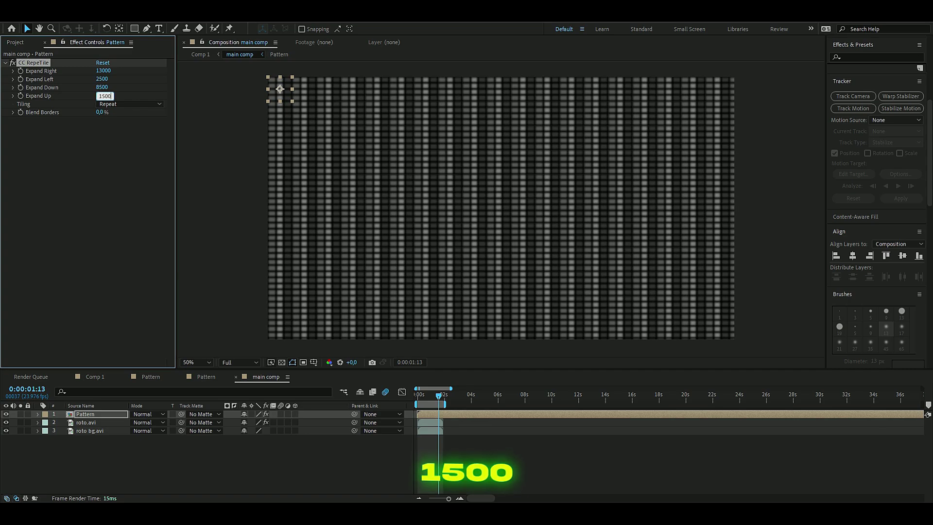
{"action": "key", "text": "Return"}
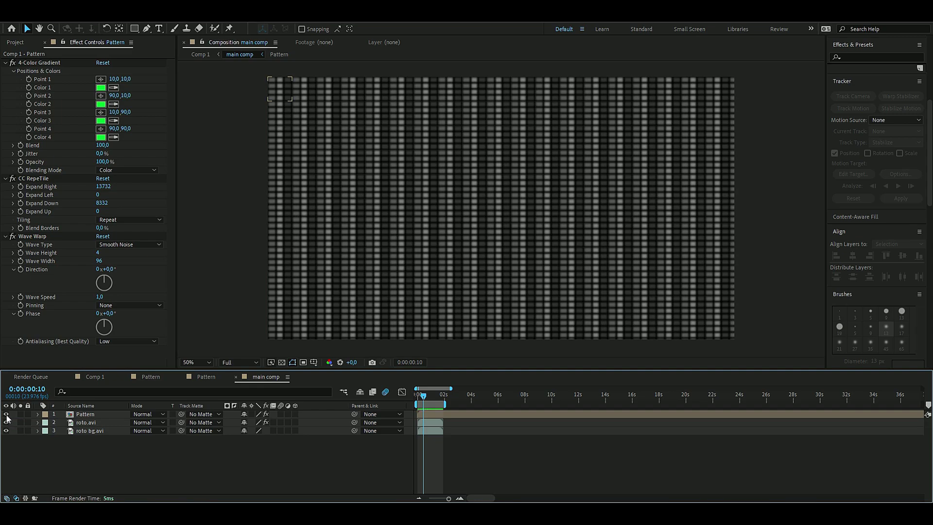
- Hide the Pattern layer and select the roto.avi and roto bg.avi layers
{"action": "left_click", "coordinate": [6, 414]}
{"action": "left_click", "coordinate": [423, 422]}
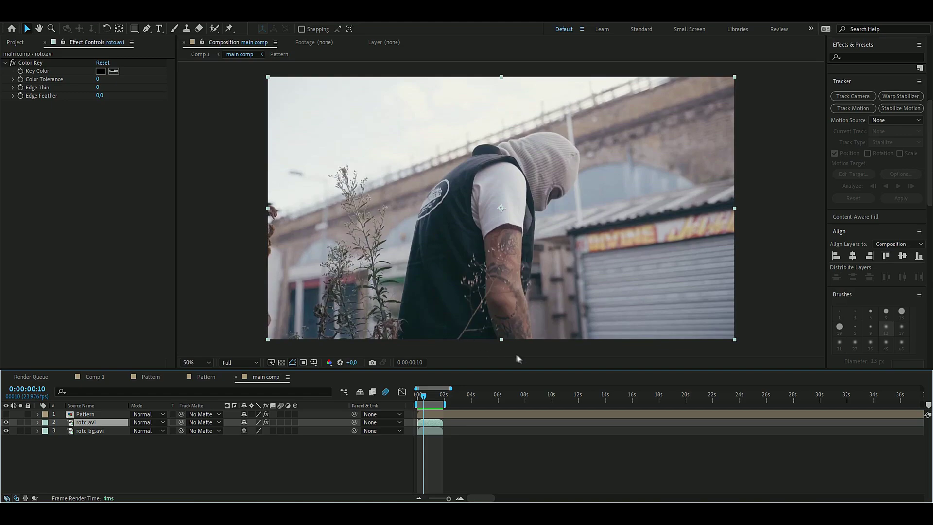
{"action": "left_click", "coordinate": [95, 432]}
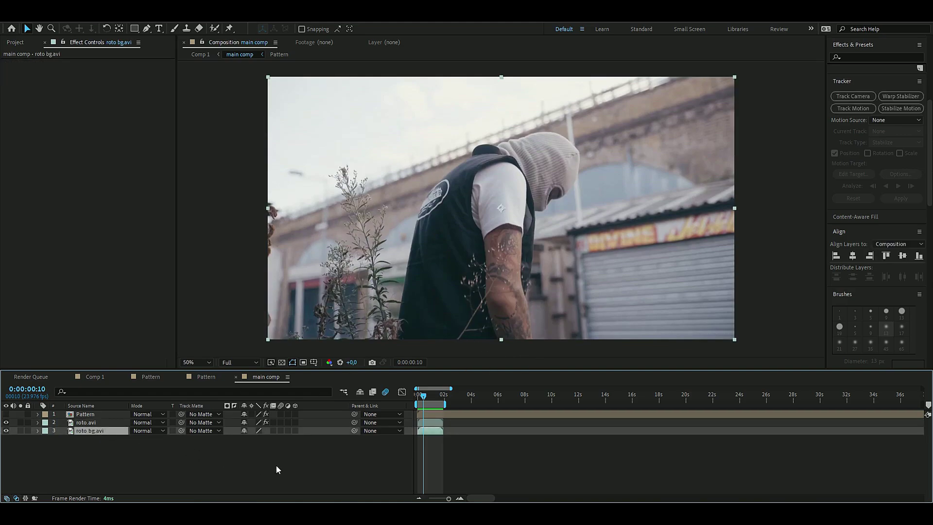
- Apply S_DuoTone to roto bg with bright green as Color1 and black as Color0
{"action": "key", "text": "ctrl+space"}
{"action": "type", "text": "duotone"}
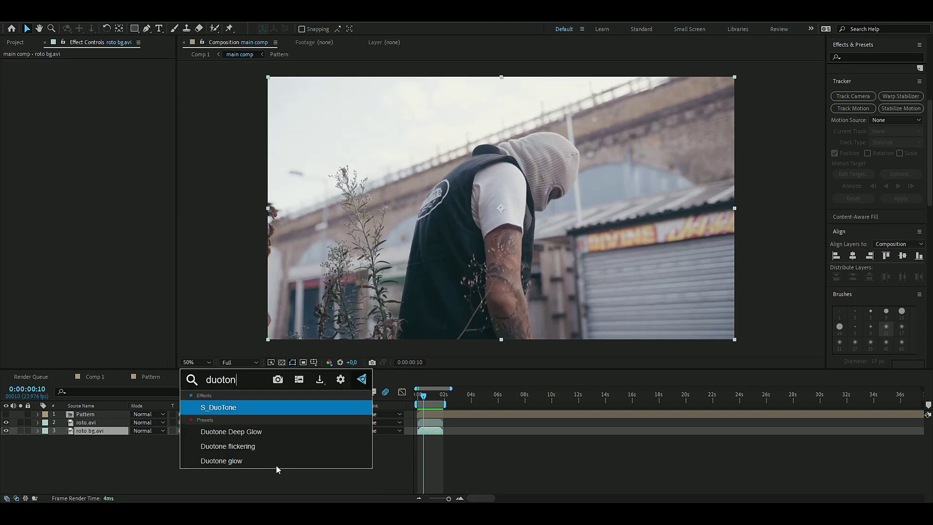
{"action": "key", "text": "Return"}
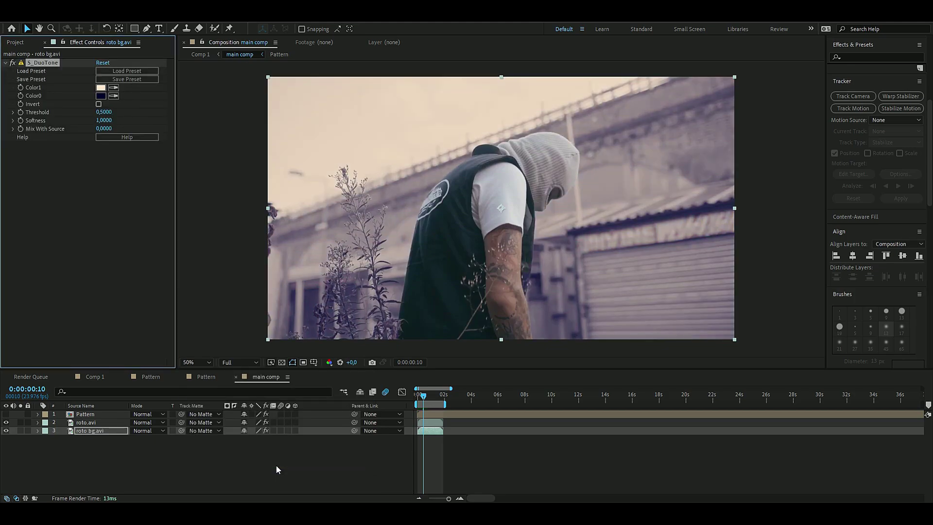
{"action": "left_click", "coordinate": [101, 89]}
{"action": "left_click", "coordinate": [166, 234]}
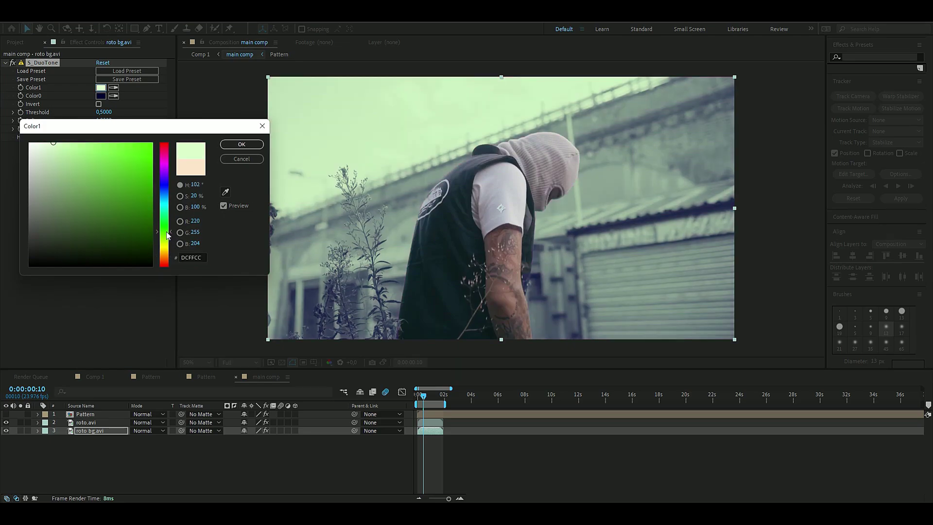
{"action": "left_click_drag", "start_coordinate": [194, 196], "coordinate": [287, 226]}
{"action": "key", "text": "Return"}
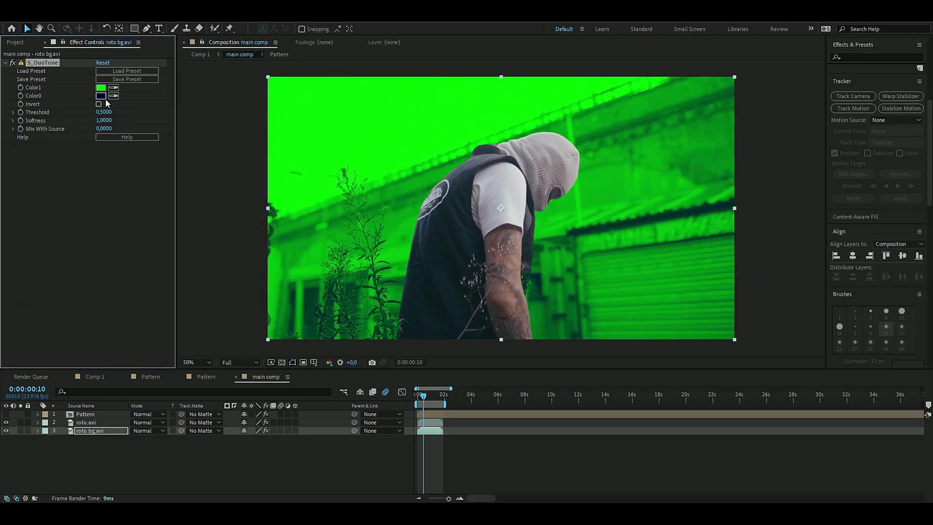
{"action": "left_click", "coordinate": [101, 96]}
{"action": "left_click_drag", "start_coordinate": [132, 219], "coordinate": [229, 339]}
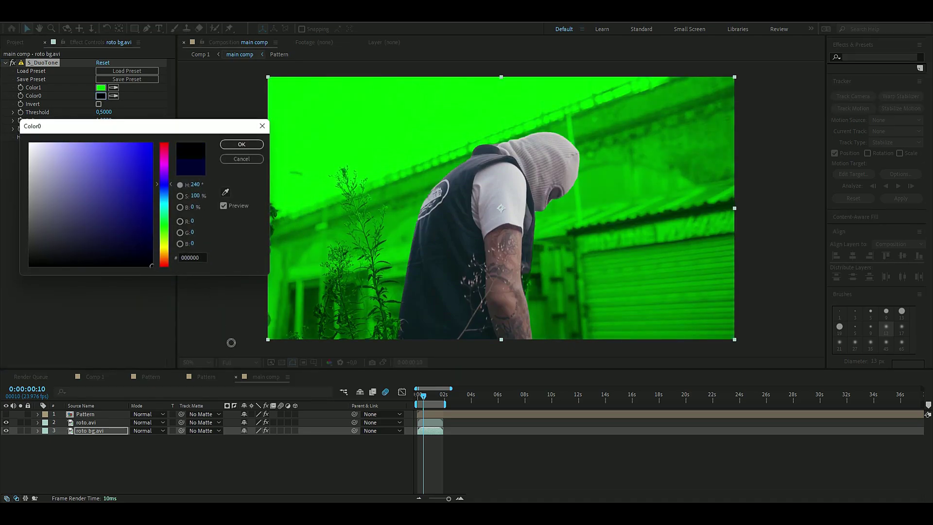
{"action": "left_click", "coordinate": [238, 147]}
- Set the duotone Threshold to 0,55 and Softness to 0,136
{"action": "left_click_drag", "start_coordinate": [104, 112], "coordinate": [110, 111]}
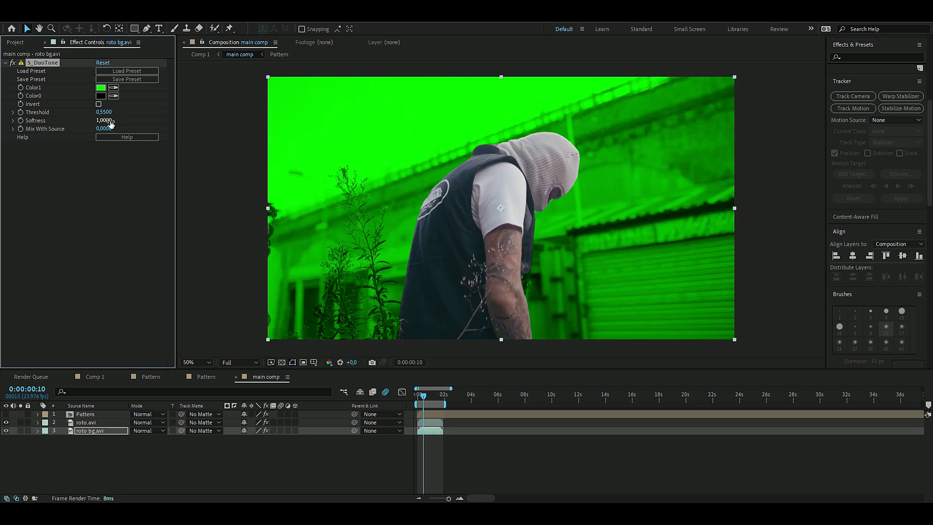
{"action": "left_click", "coordinate": [110, 121]}
{"action": "type", "text": "0,136"}
{"action": "key", "text": "Return"}
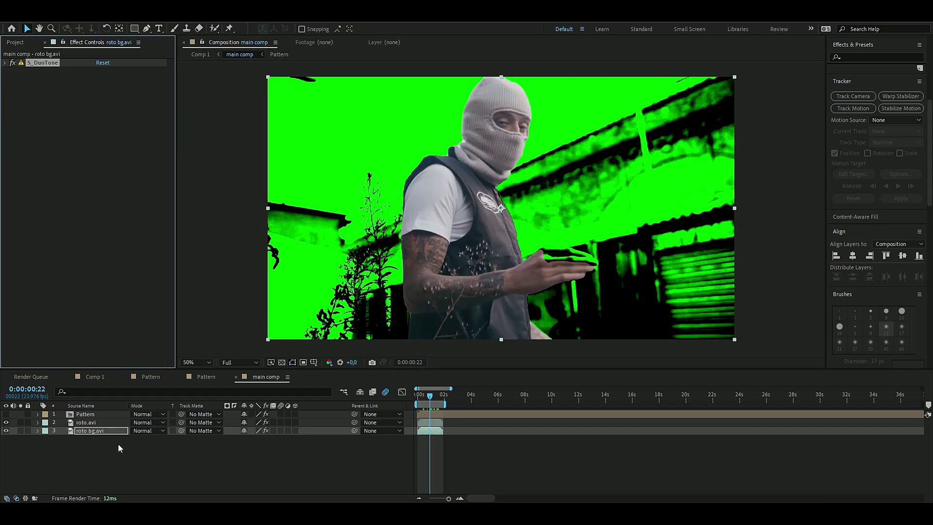
{"action": "left_click", "coordinate": [46, 416]}
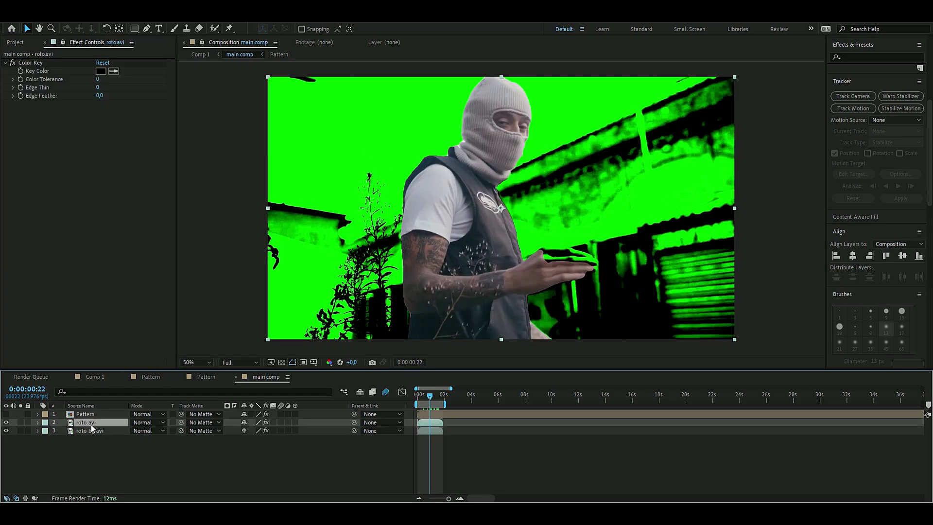
- Make the Pattern layer visible, set it to Hard Mix, and use 2. roto.avi as its track matte
{"action": "left_click", "coordinate": [6, 414]}
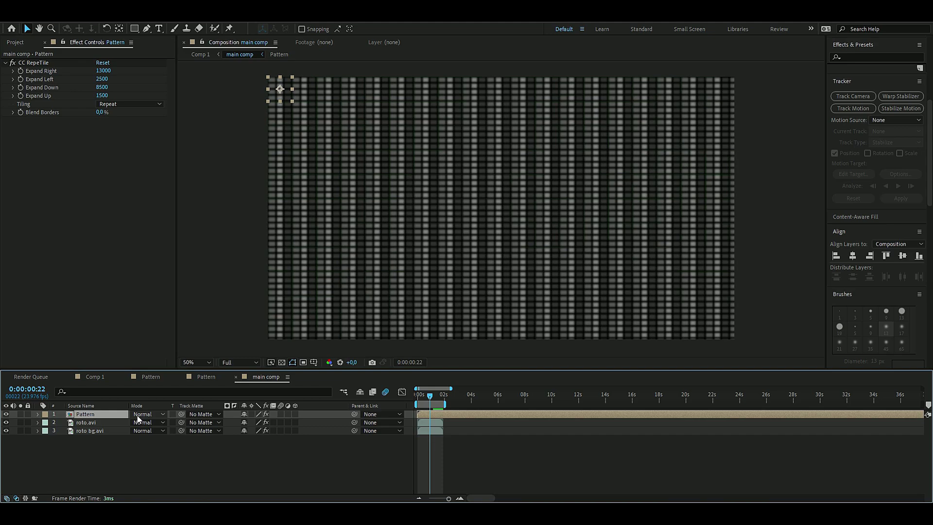
{"action": "left_click", "coordinate": [139, 416]}
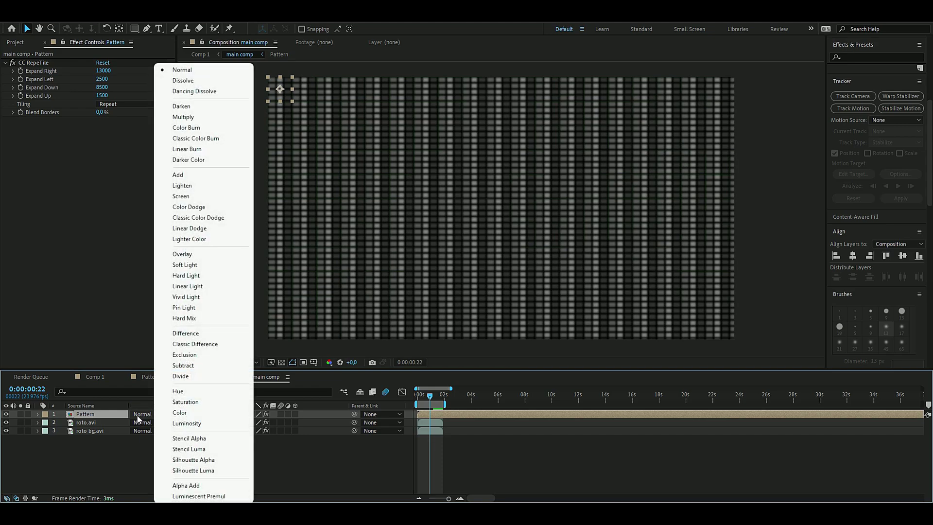
{"action": "left_click", "coordinate": [184, 318]}
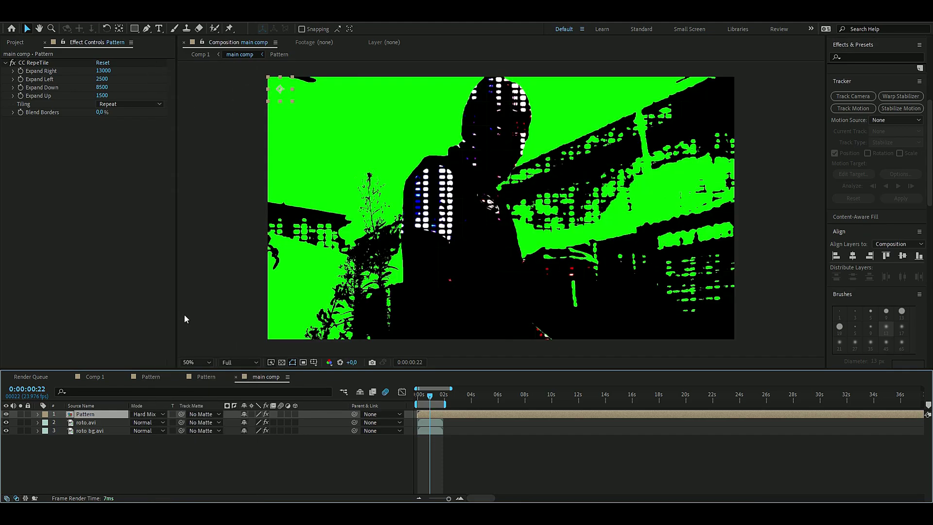
{"action": "left_click", "coordinate": [203, 415]}
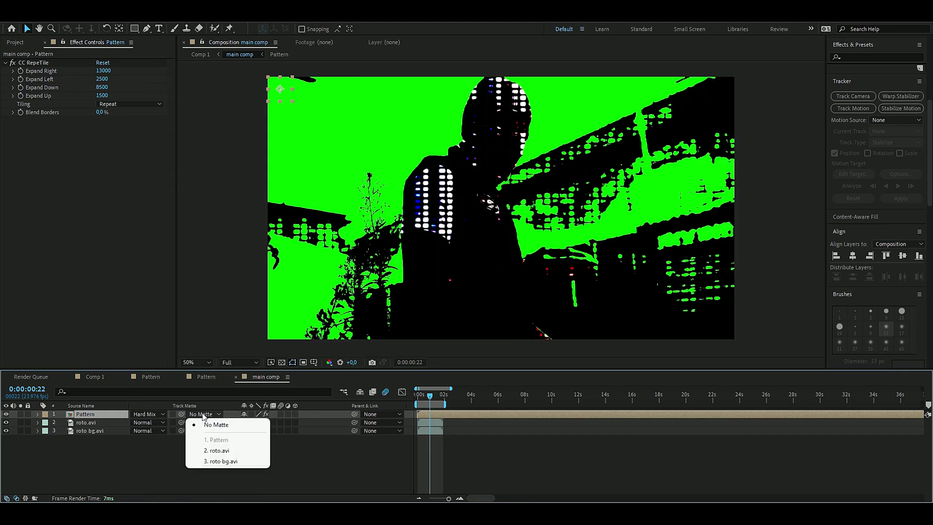
{"action": "left_click", "coordinate": [226, 451]}
{"action": "key", "text": "space"}
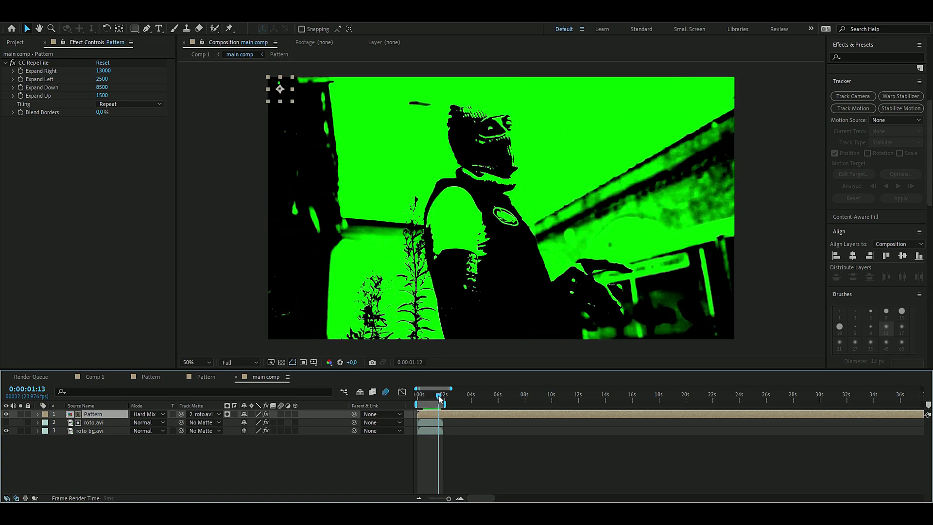
{"action": "left_click", "coordinate": [114, 473]}
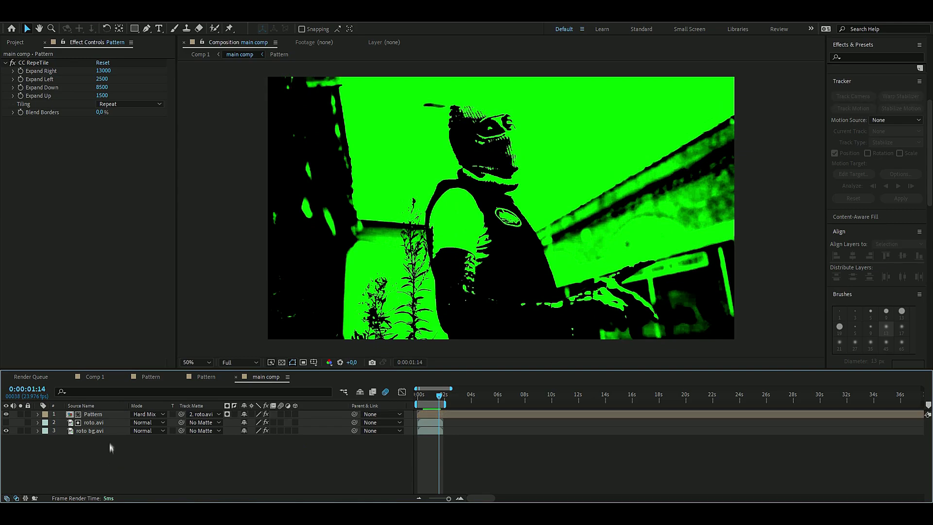
{"action": "left_click", "coordinate": [103, 414]}
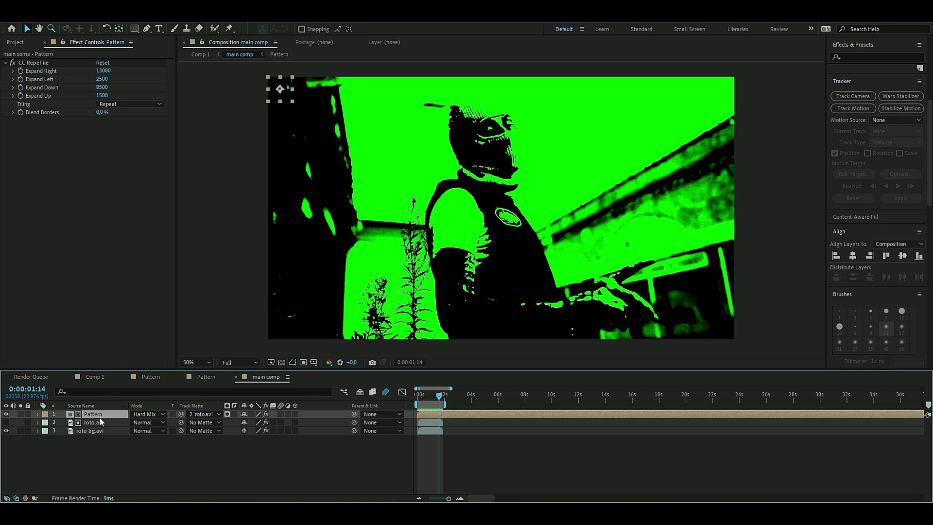
- Scale the Pattern layer down to 15%
{"action": "key", "text": "s"}
{"action": "left_click", "coordinate": [255, 422]}
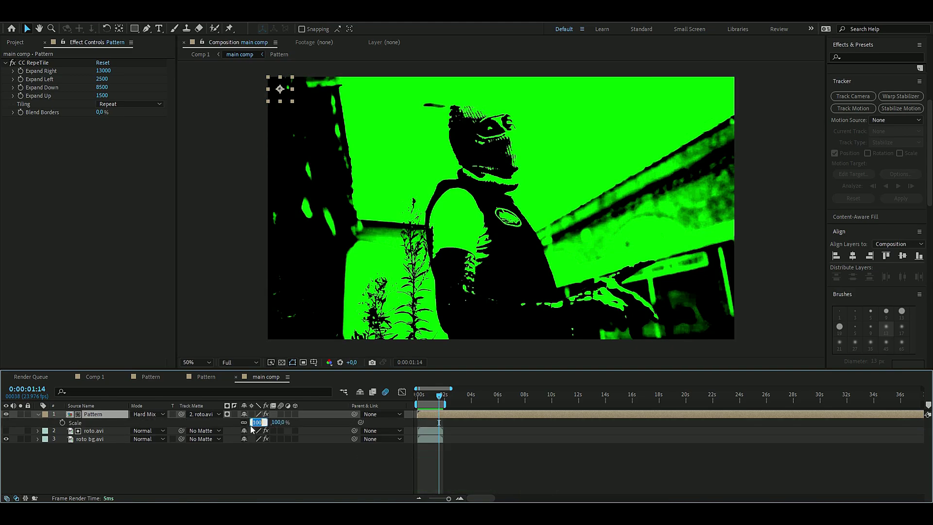
{"action": "type", "text": "15"}
{"action": "key", "text": "Return"}
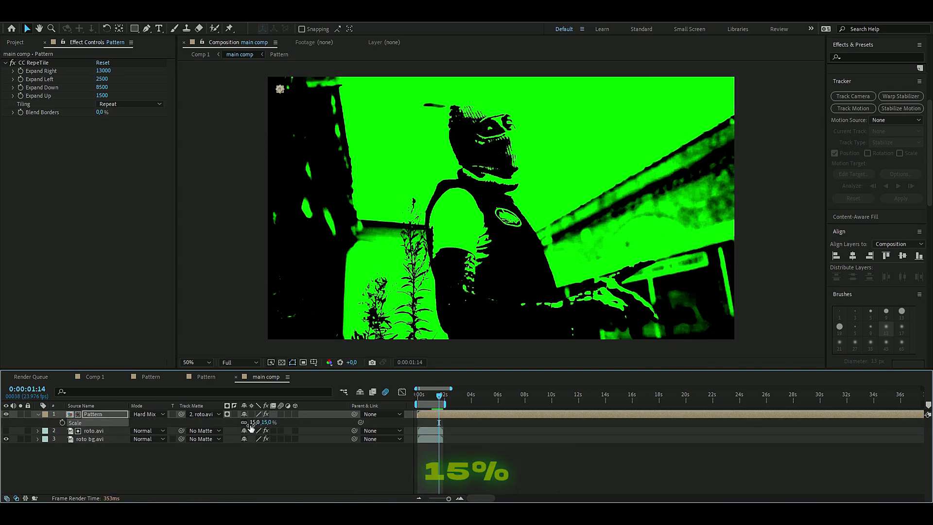
- Tick Invert in roto bg's S_DuoTone so green and black swap
{"action": "key", "text": "period"}
{"action": "scroll", "coordinate": [593, 295], "scroll_direction": "up", "scroll_amount": 5}
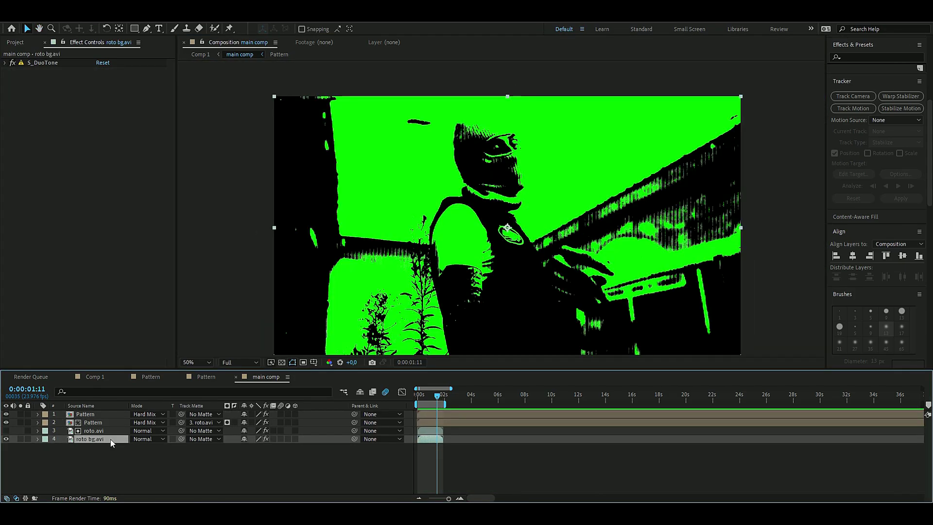
{"action": "left_click", "coordinate": [4, 63]}
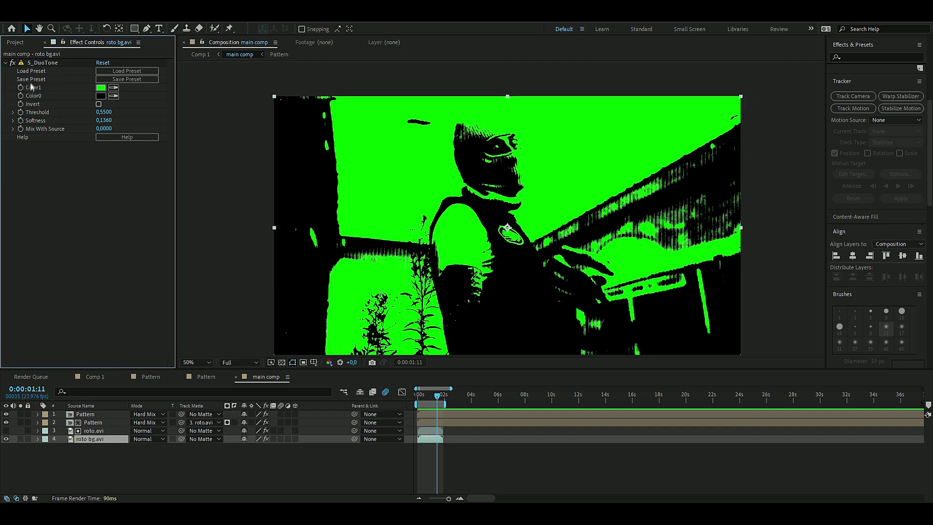
{"action": "left_click", "coordinate": [98, 104]}
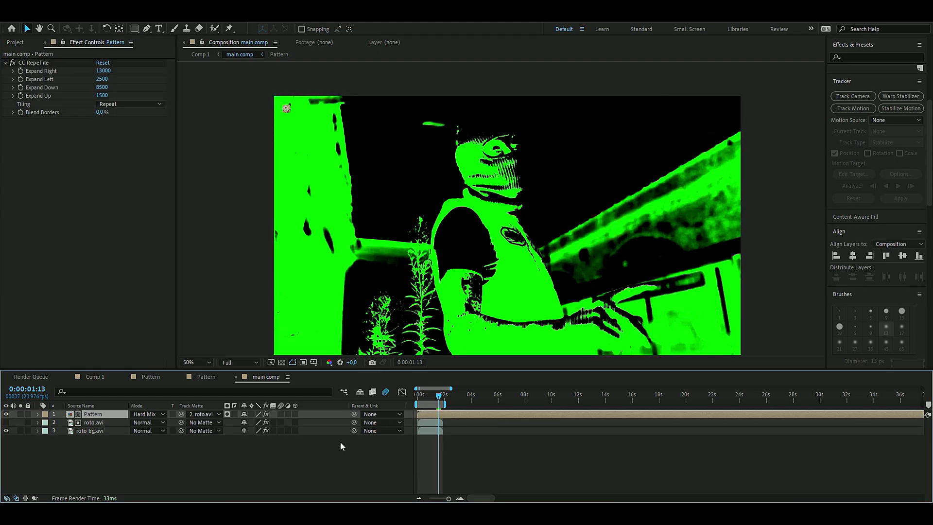
- Add an all-green 4-Color Gradient above CC RepeTile on Pattern, blended in Color mode
{"action": "key", "text": "ctrl+space"}
{"action": "type", "text": "4"}
{"action": "key", "text": "Return"}
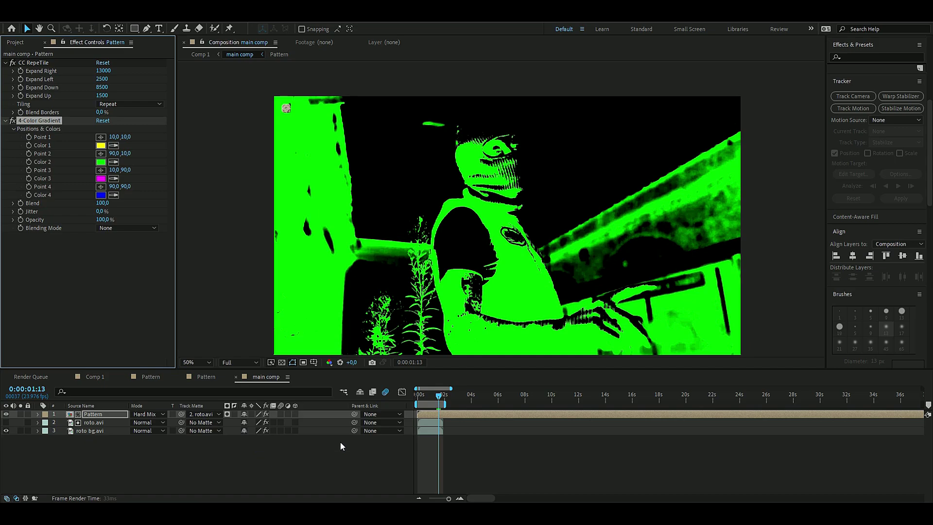
{"action": "left_click_drag", "start_coordinate": [39, 121], "coordinate": [42, 59]}
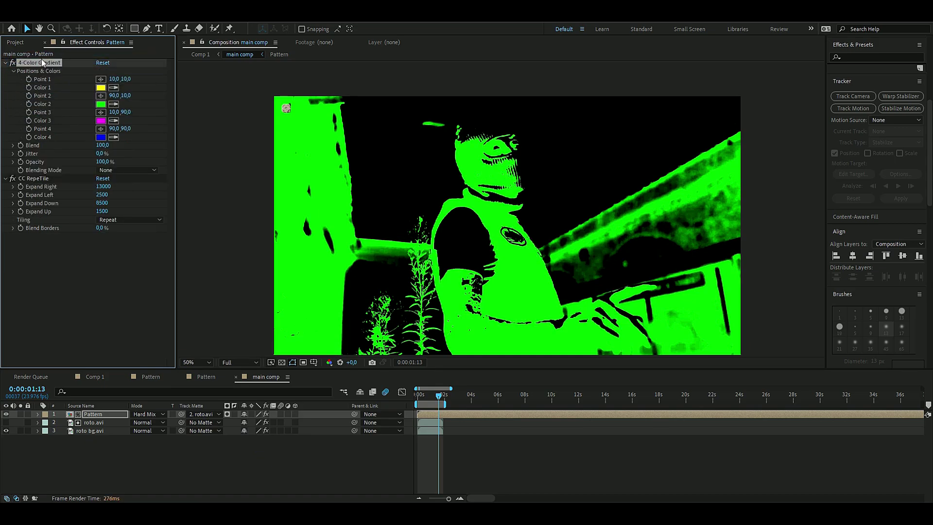
{"action": "left_click", "coordinate": [113, 87]}
{"action": "left_click", "coordinate": [101, 104]}
{"action": "left_click", "coordinate": [114, 120]}
{"action": "left_click", "coordinate": [102, 104]}
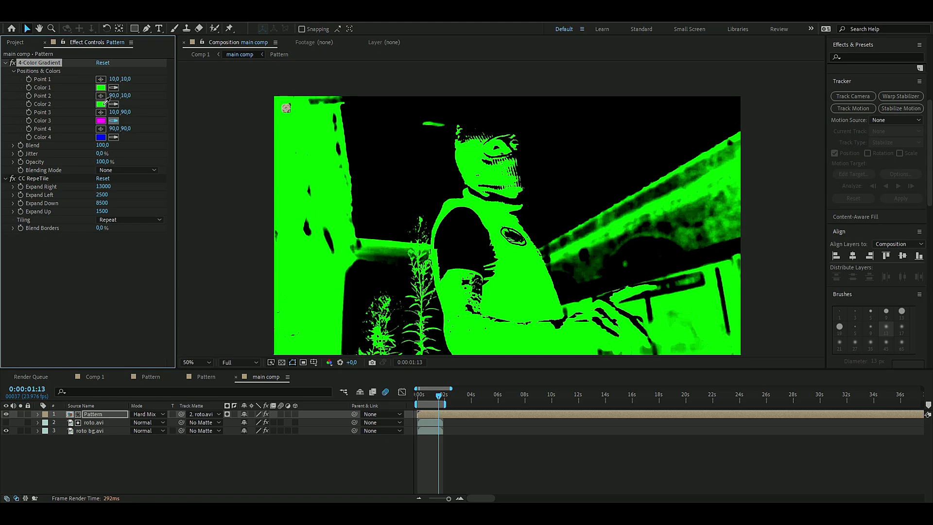
{"action": "left_click", "coordinate": [114, 136]}
{"action": "left_click", "coordinate": [101, 121]}
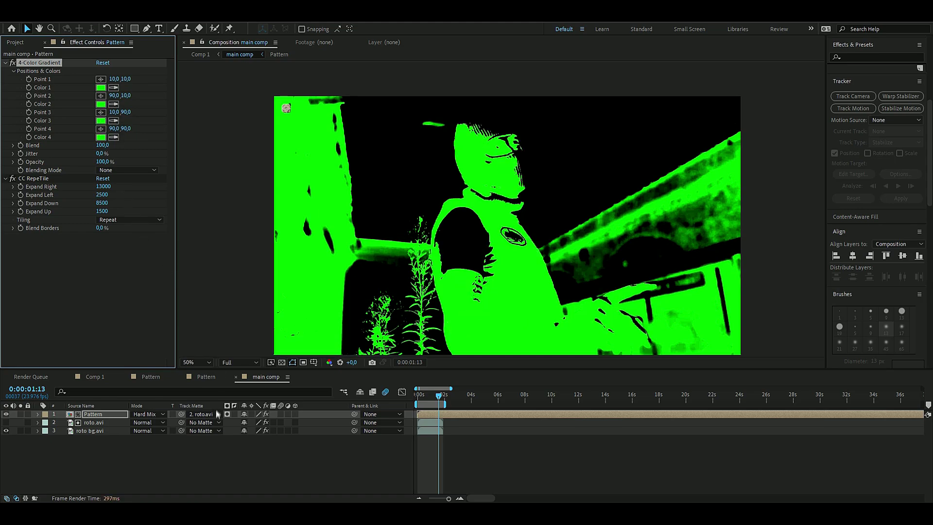
{"action": "left_click", "coordinate": [132, 171]}
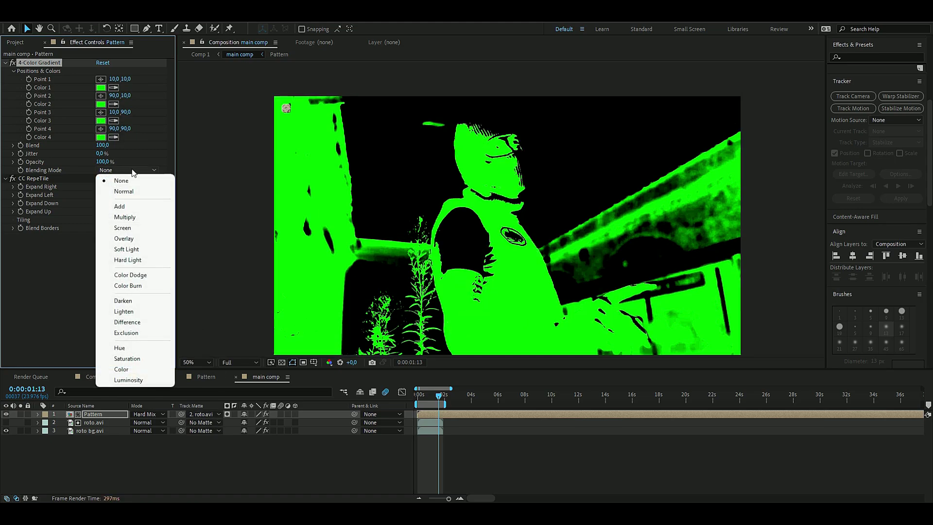
{"action": "left_click", "coordinate": [117, 360]}
- Apply Wave Warp to the Pattern layer with the Smooth Noise wave type
{"action": "left_click", "coordinate": [439, 414]}
{"action": "key", "text": "ctrl+space"}
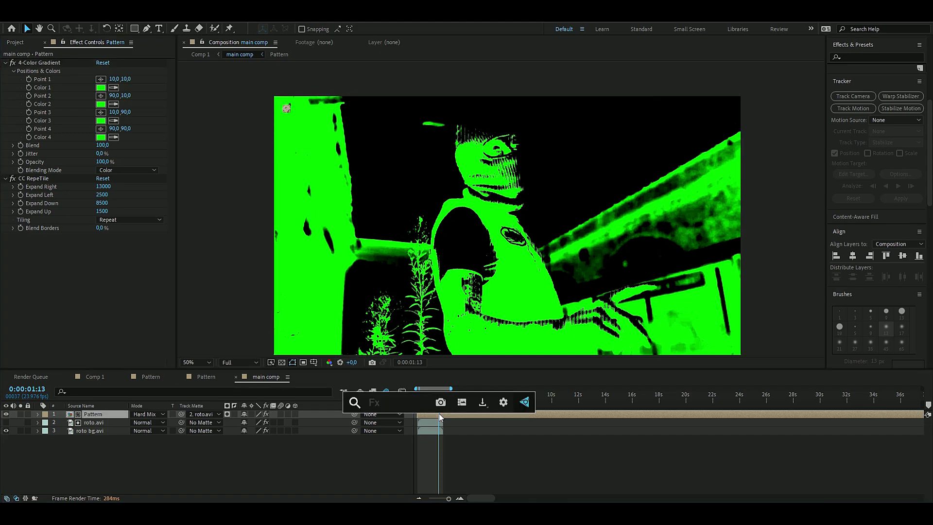
{"action": "type", "text": "wav"}
{"action": "left_click", "coordinate": [439, 421]}
{"action": "left_click", "coordinate": [125, 244]}
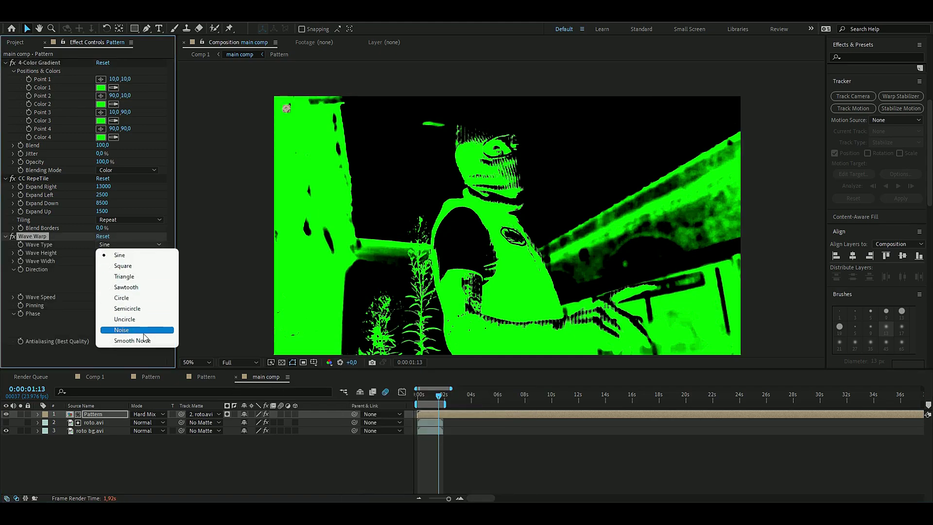
{"action": "left_click", "coordinate": [139, 330]}
- Set Wave Warp height to 4, width to 96 and direction to 0
{"action": "left_click", "coordinate": [103, 253]}
{"action": "type", "text": "4"}
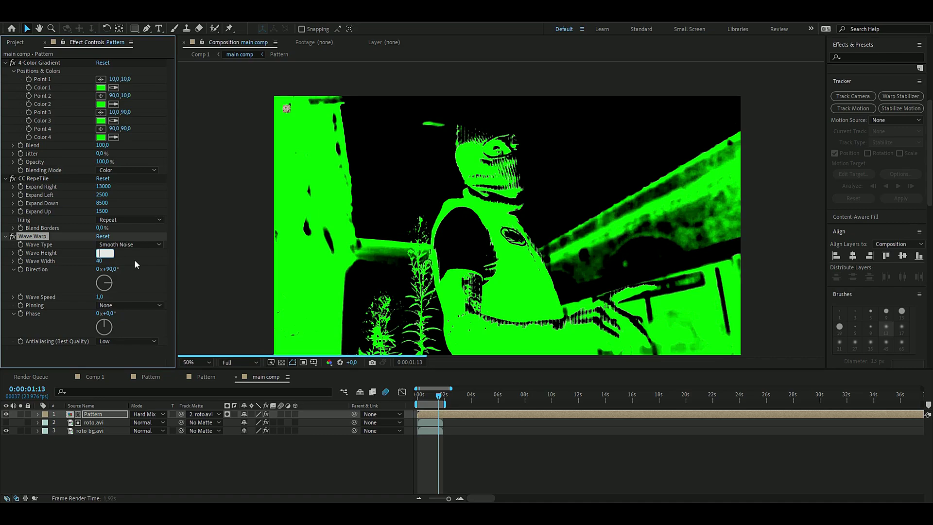
{"action": "key", "text": "Return"}
{"action": "left_click", "coordinate": [100, 261]}
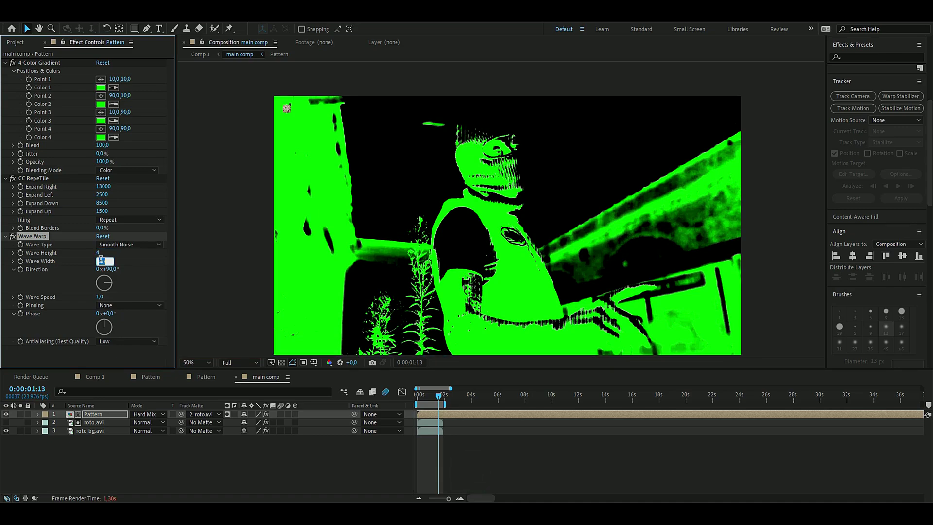
{"action": "type", "text": "96"}
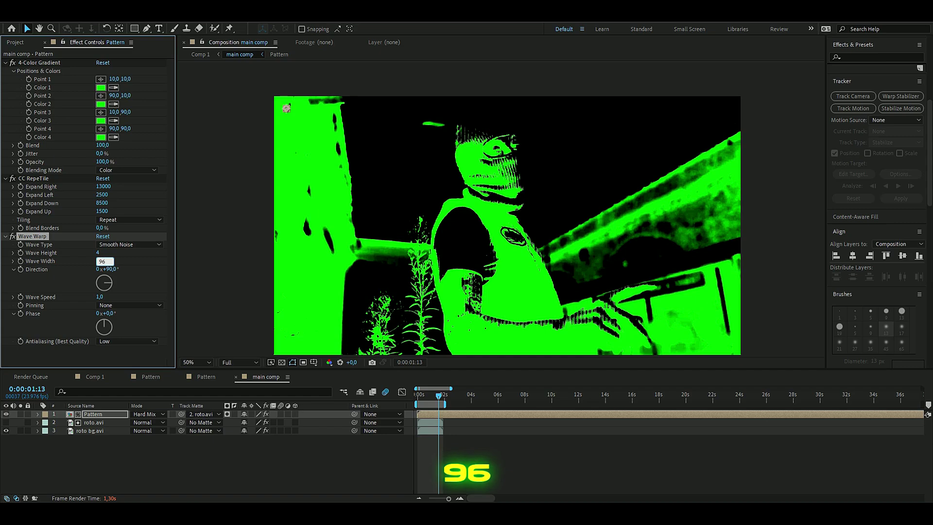
{"action": "key", "text": "Return"}
{"action": "left_click", "coordinate": [109, 270]}
{"action": "type", "text": "0"}
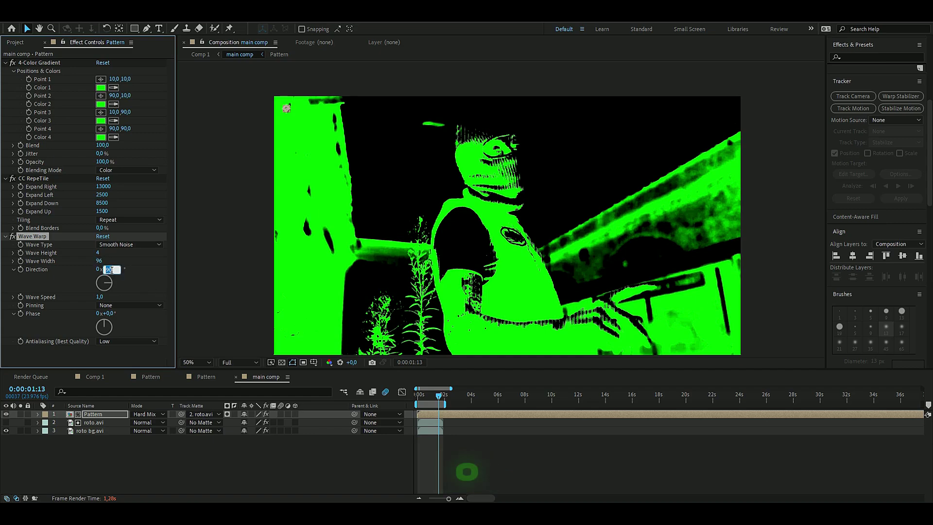
{"action": "key", "text": "ctrl+grave"}
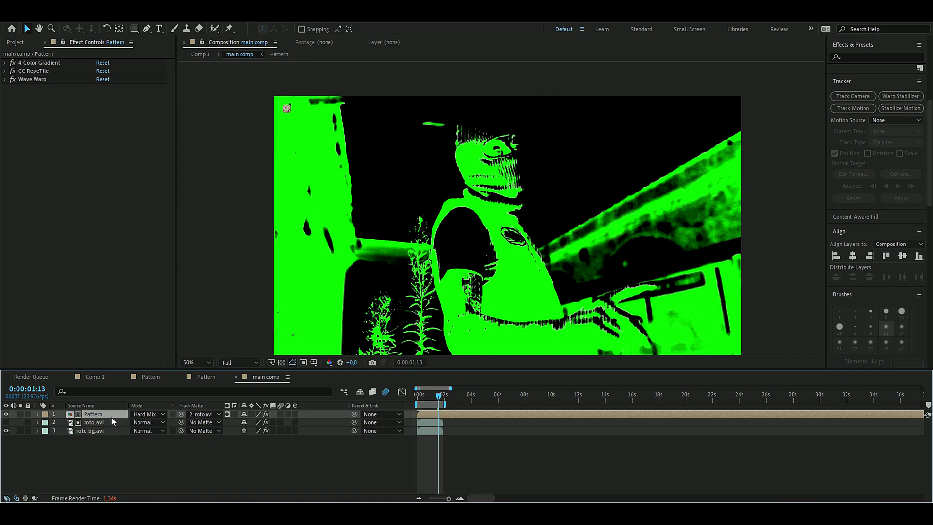
- Duplicate the Pattern layer and set the top copy's Track Matte to No Matte
{"action": "key", "text": "ctrl+d"}
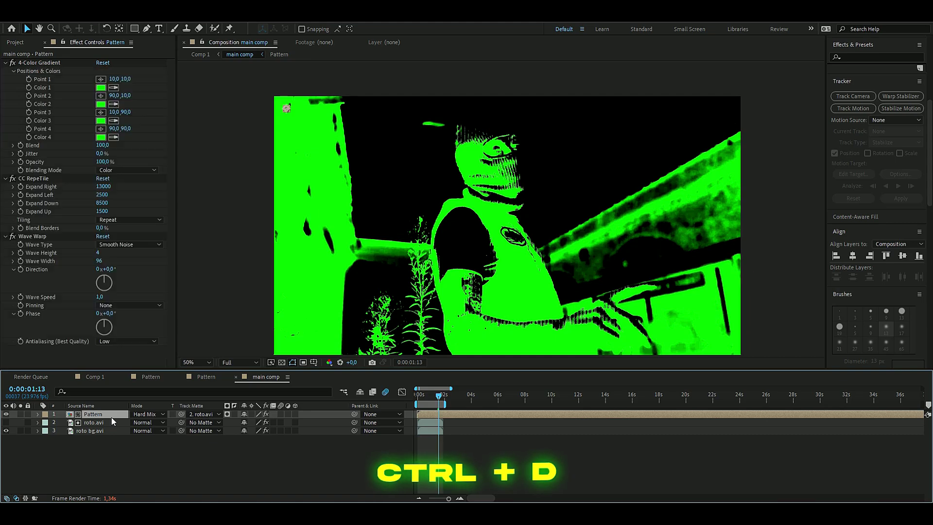
{"action": "left_click", "coordinate": [196, 415]}
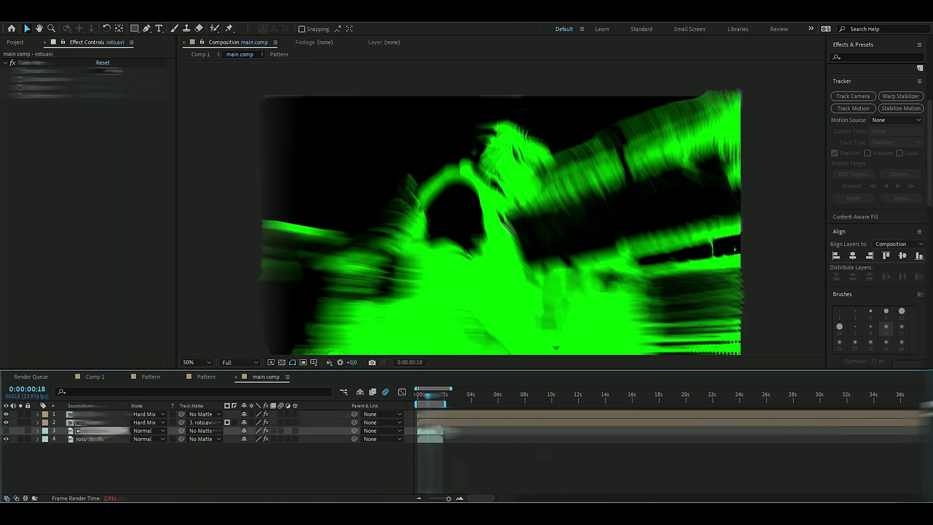
{"action": "left_click", "coordinate": [103, 447]}
- Duplicate roto.avi, move the original below its copy, and make it visible
{"action": "left_click", "coordinate": [105, 432]}
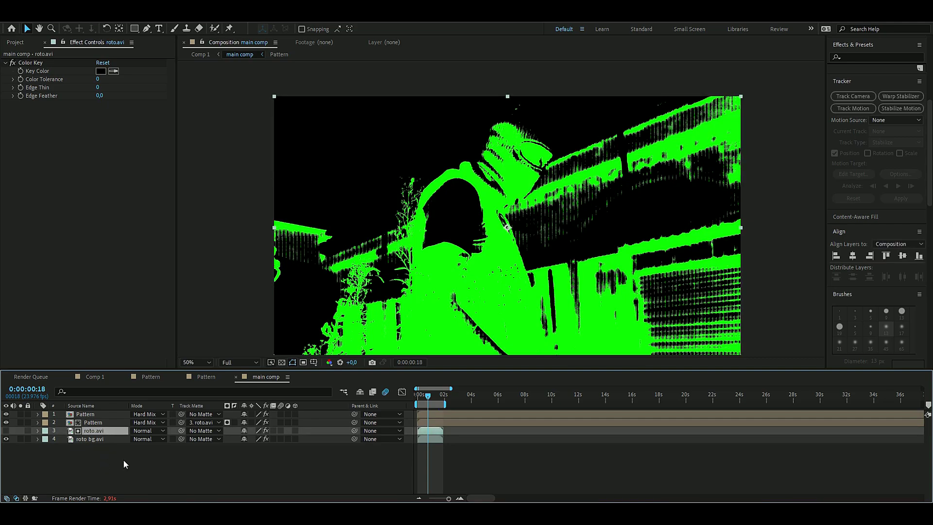
{"action": "key", "text": "ctrl+d"}
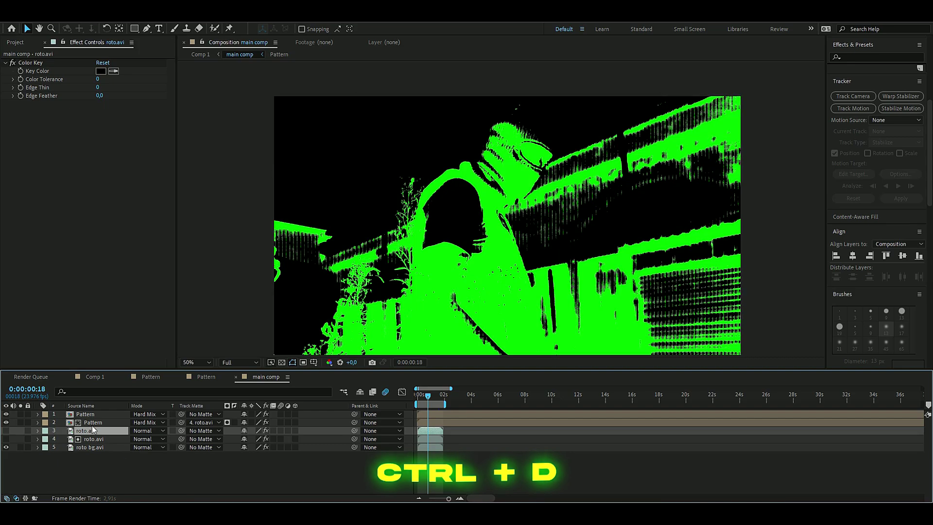
{"action": "left_click_drag", "start_coordinate": [91, 433], "coordinate": [97, 438]}
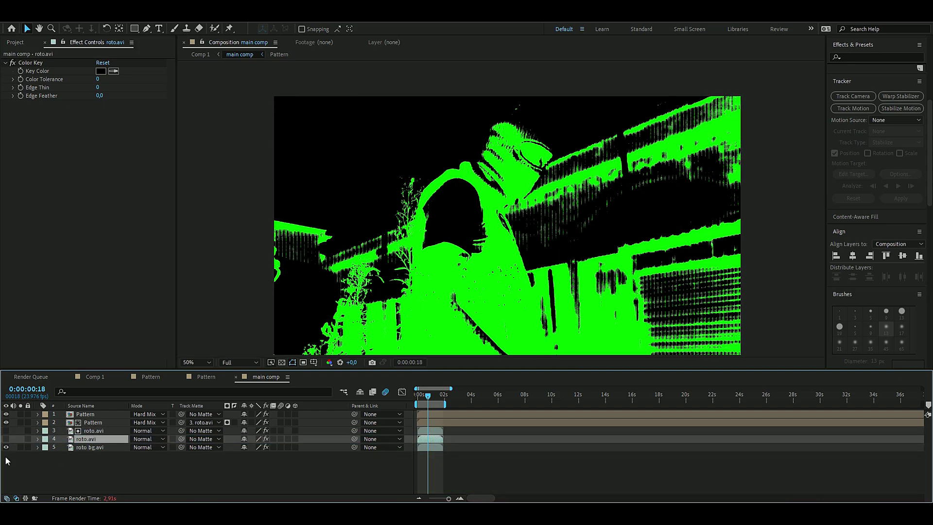
{"action": "left_click", "coordinate": [6, 440]}
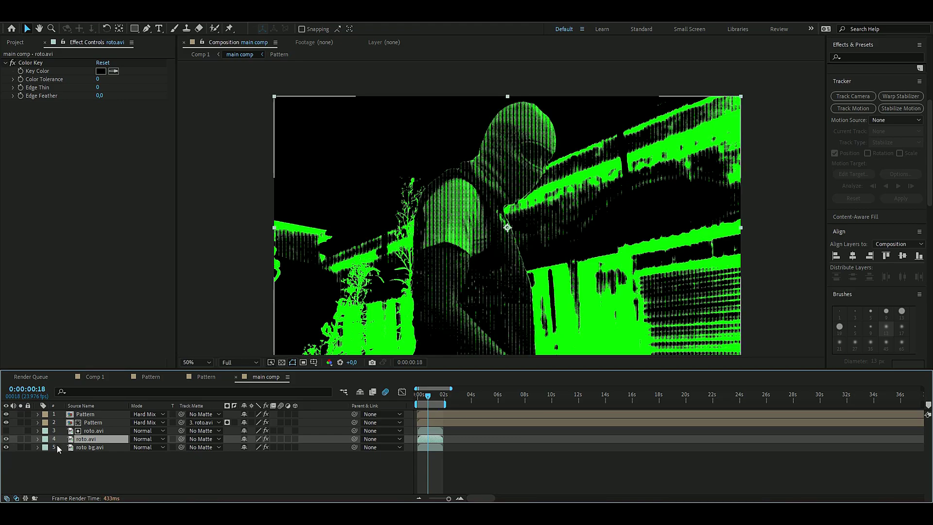
{"action": "left_click_drag", "start_coordinate": [428, 396], "coordinate": [433, 397]}
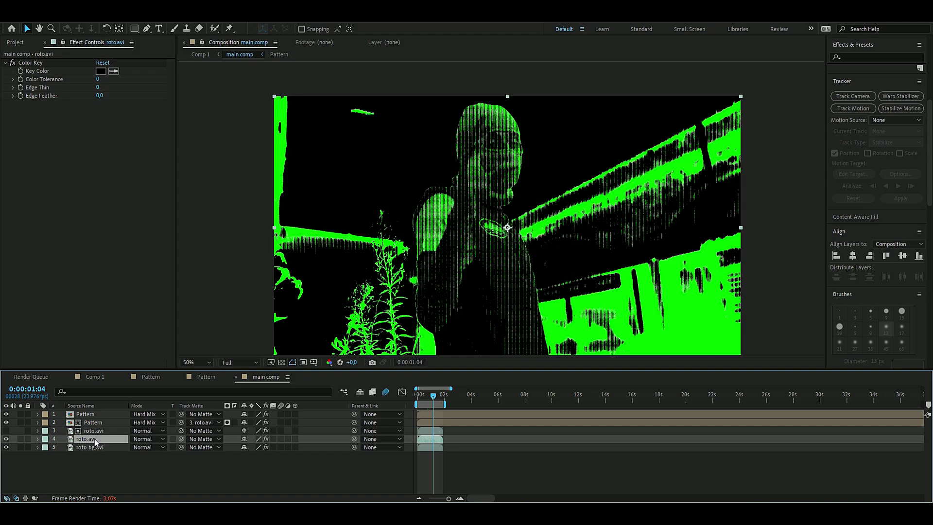
{"action": "left_click", "coordinate": [83, 477]}
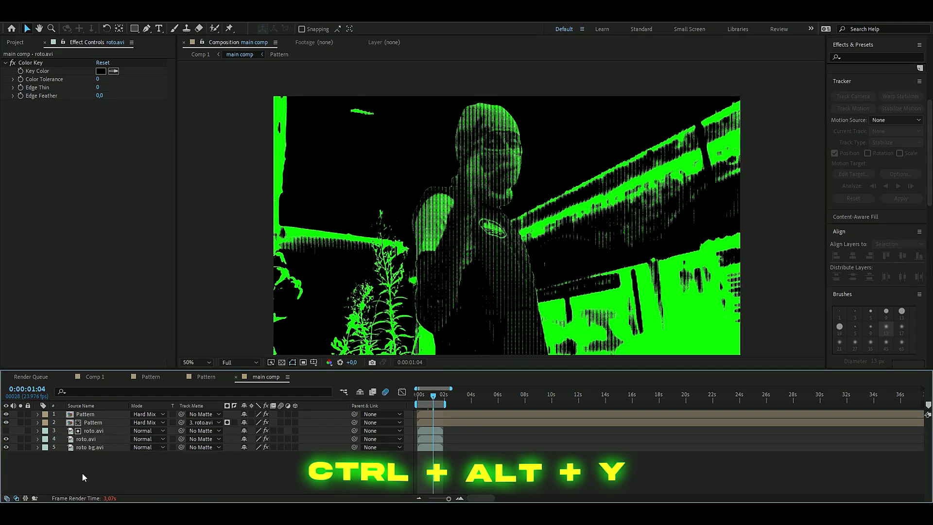
- Add a new adjustment layer with the Signal effect
{"action": "key", "text": "ctrl+alt+y"}
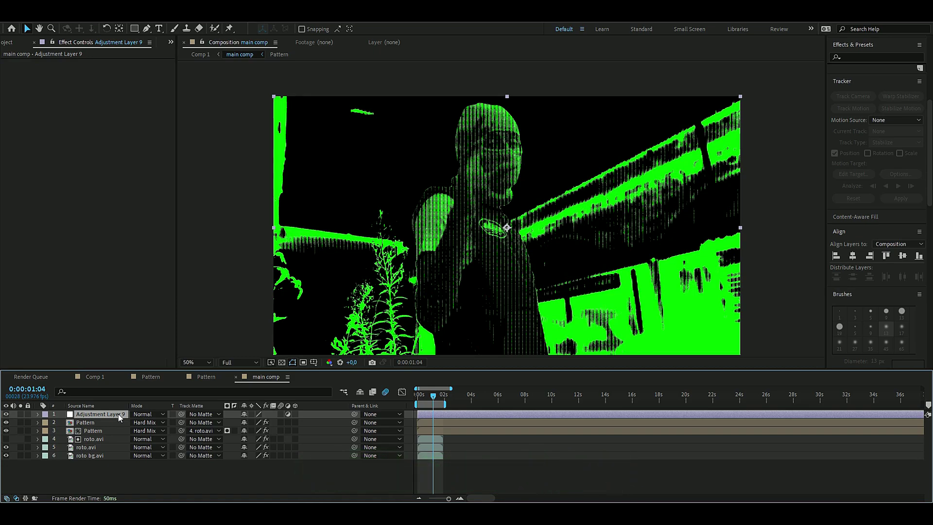
{"action": "key", "text": "ctrl+space"}
{"action": "type", "text": "sig"}
{"action": "key", "text": "Return"}
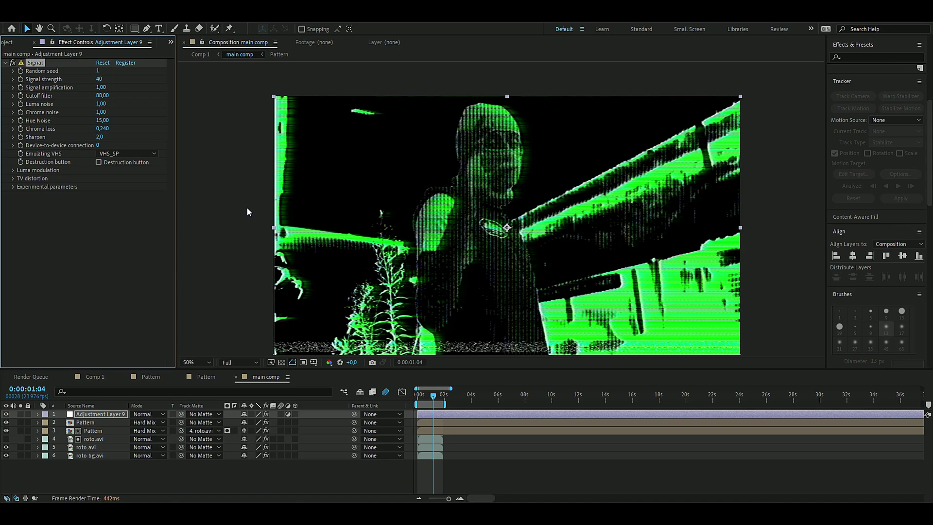
- Turn off Signal's Tape Errors, blend the layer in Subtract mode, and add another adjustment layer
{"action": "left_click", "coordinate": [13, 170]}
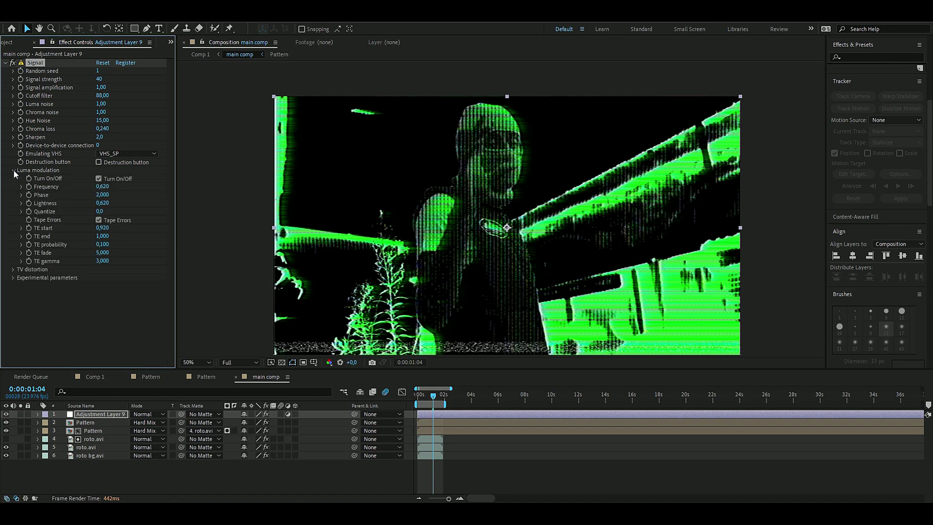
{"action": "left_click", "coordinate": [99, 220]}
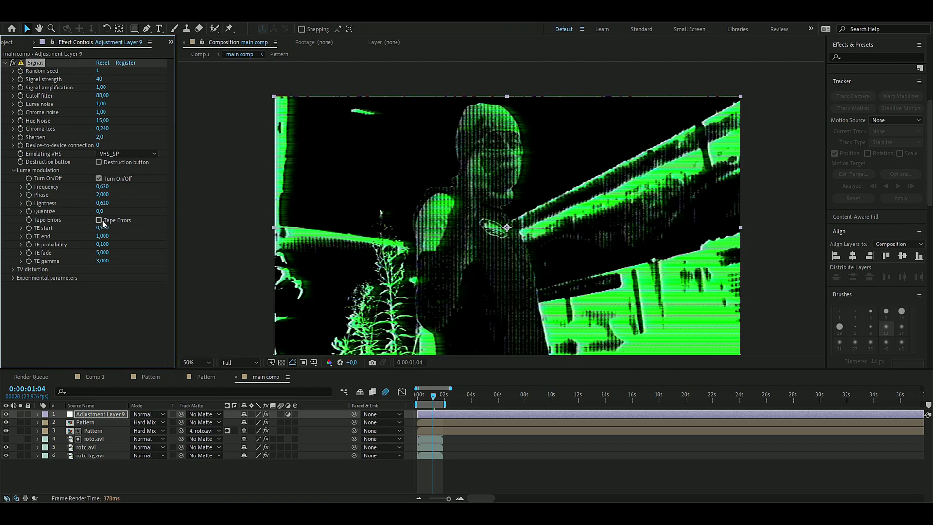
{"action": "left_click", "coordinate": [13, 169]}
{"action": "left_click", "coordinate": [13, 170]}
{"action": "left_click", "coordinate": [13, 170]}
{"action": "left_click", "coordinate": [146, 414]}
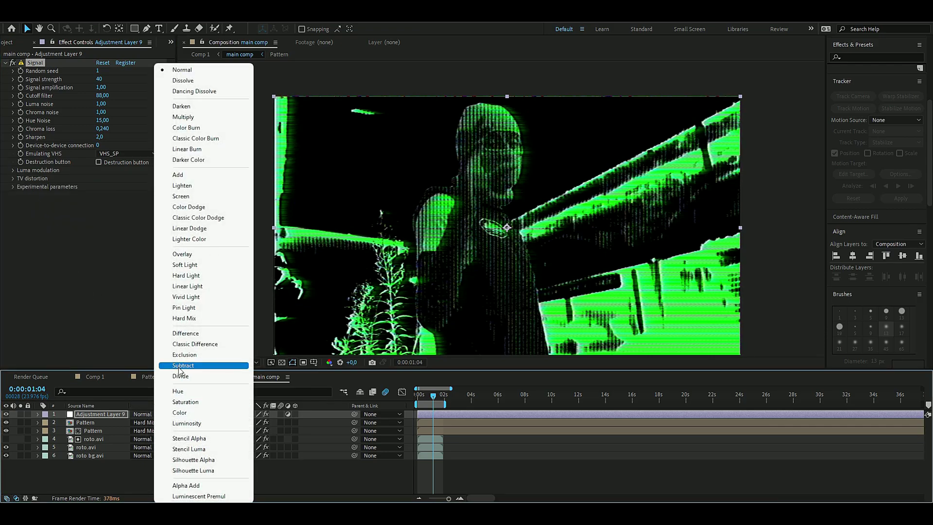
{"action": "left_click", "coordinate": [180, 367]}
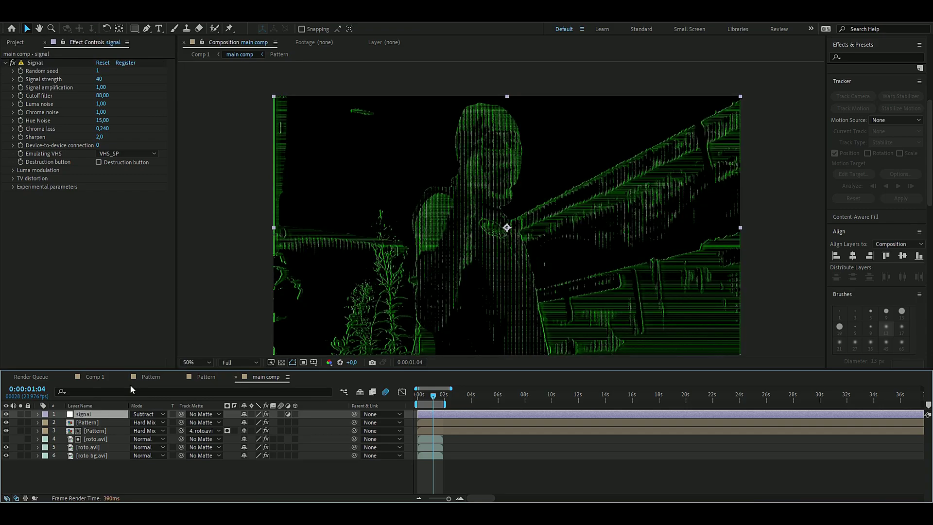
{"action": "key", "text": "ctrl+alt+y"}
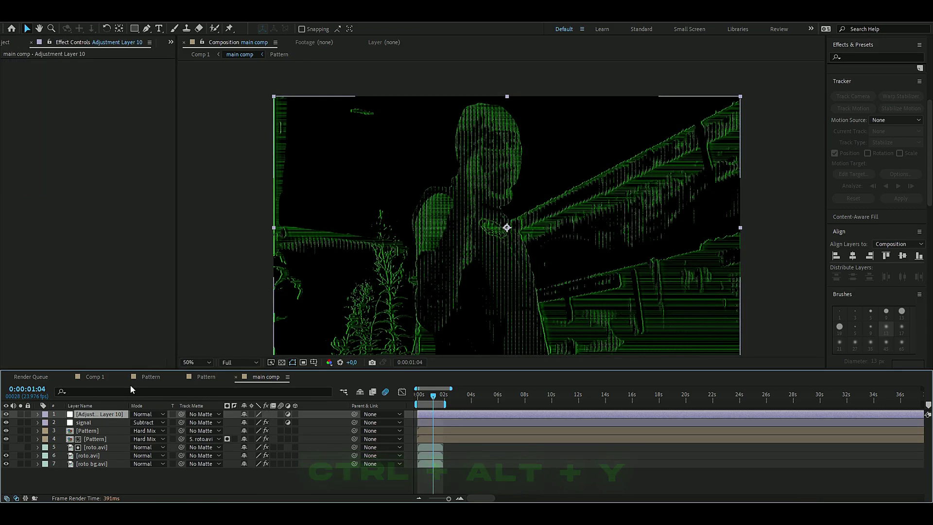
- Apply Deep Glow to the top adjustment layer with Radius 360 and Exposure 1.5
{"action": "key", "text": "ctrl+space"}
{"action": "type", "text": "d"}
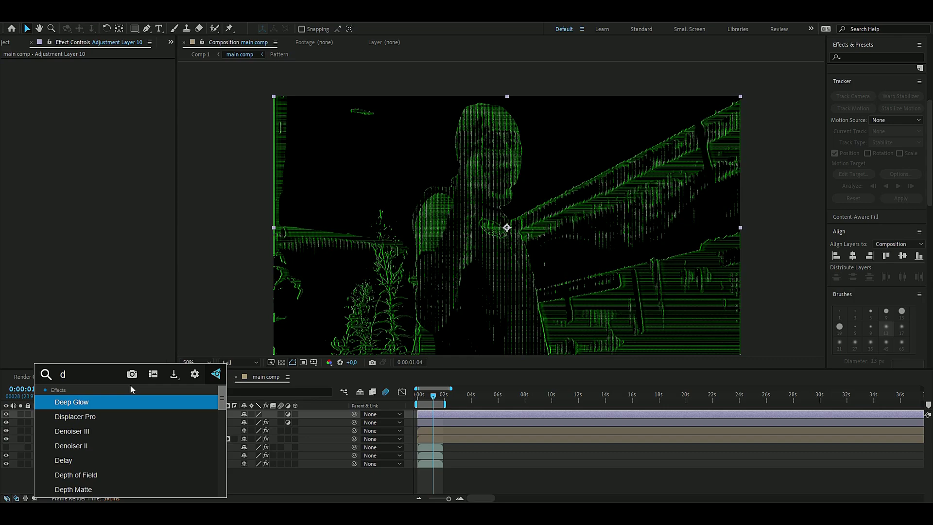
{"action": "key", "text": "Return"}
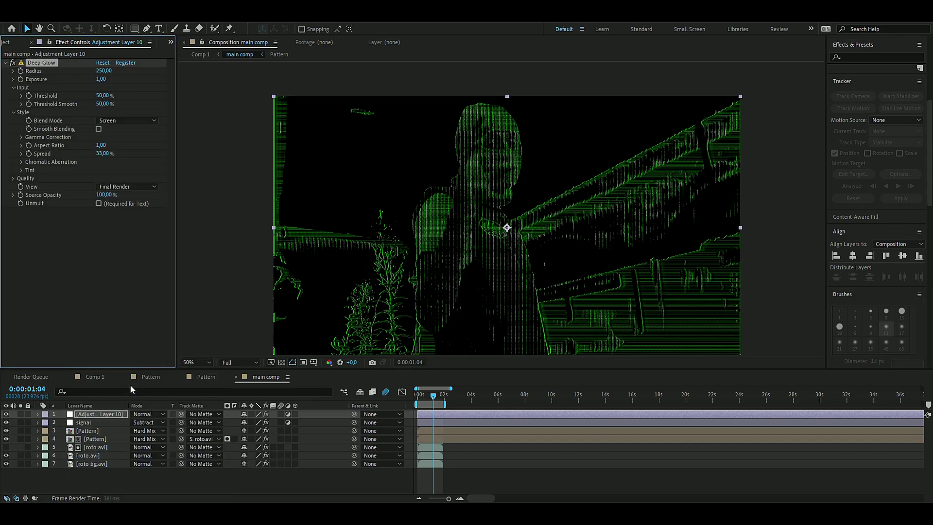
{"action": "left_click", "coordinate": [103, 71]}
{"action": "type", "text": "360"}
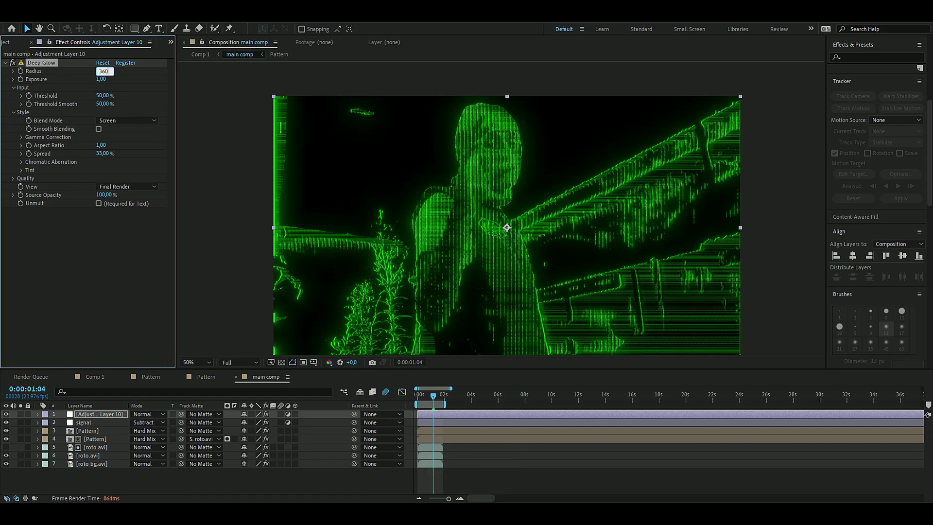
{"action": "key", "text": "Return"}
{"action": "left_click", "coordinate": [105, 79]}
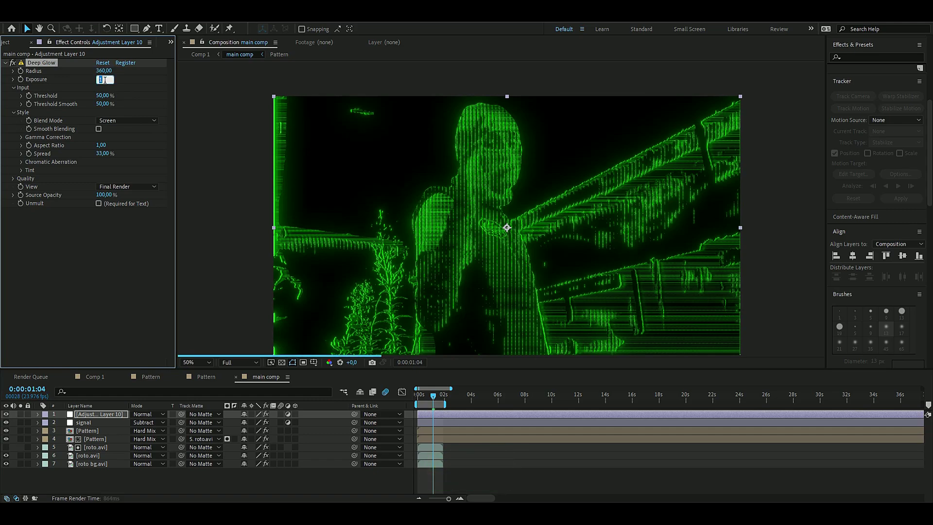
{"action": "type", "text": "1.5"}
{"action": "key", "text": "Return"}
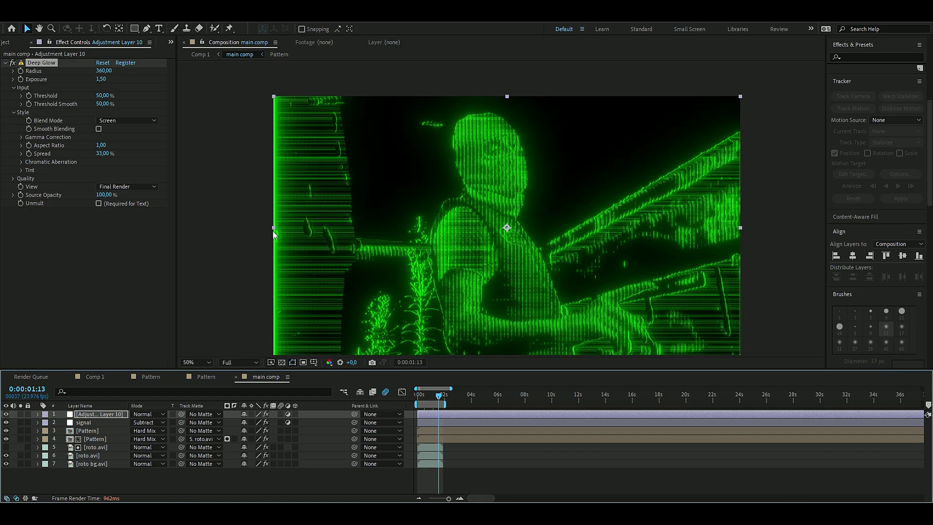
- Rename the glow adjustment layer to 'deep glow'
{"action": "right_click", "coordinate": [91, 413]}
{"action": "left_click", "coordinate": [111, 403]}
{"action": "type", "text": "deep glow"}
{"action": "key", "text": "Return"}
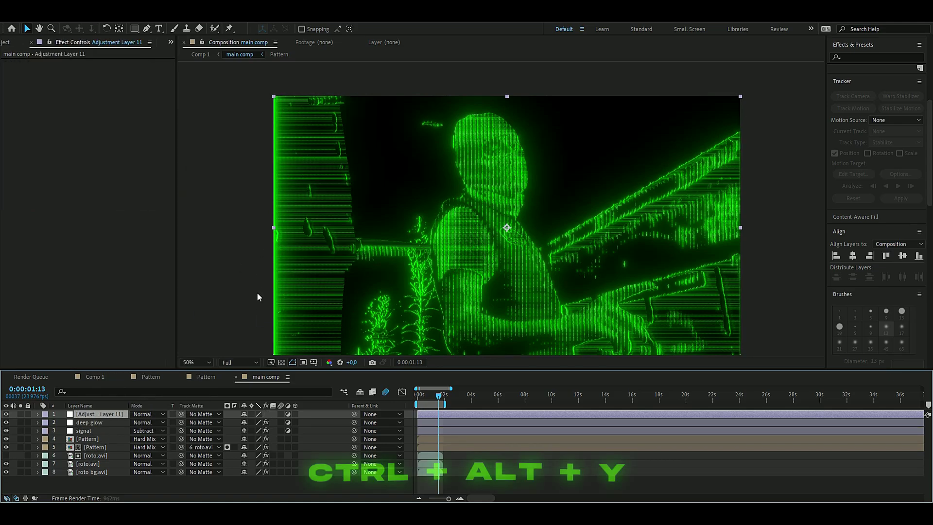
- Add a new adjustment layer with a Transform effect scaled to 105
{"action": "key", "text": "ctrl+alt+y"}
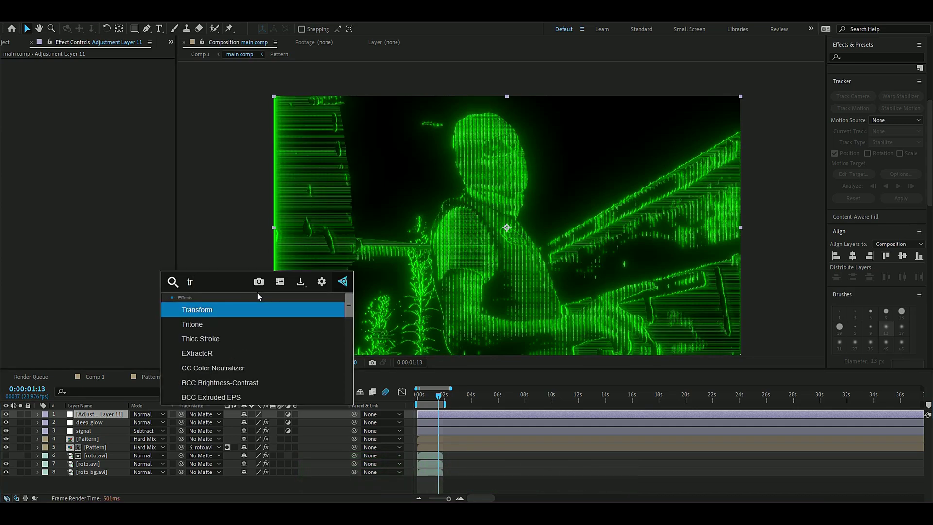
{"action": "key", "text": "Return"}
{"action": "left_click", "coordinate": [106, 97]}
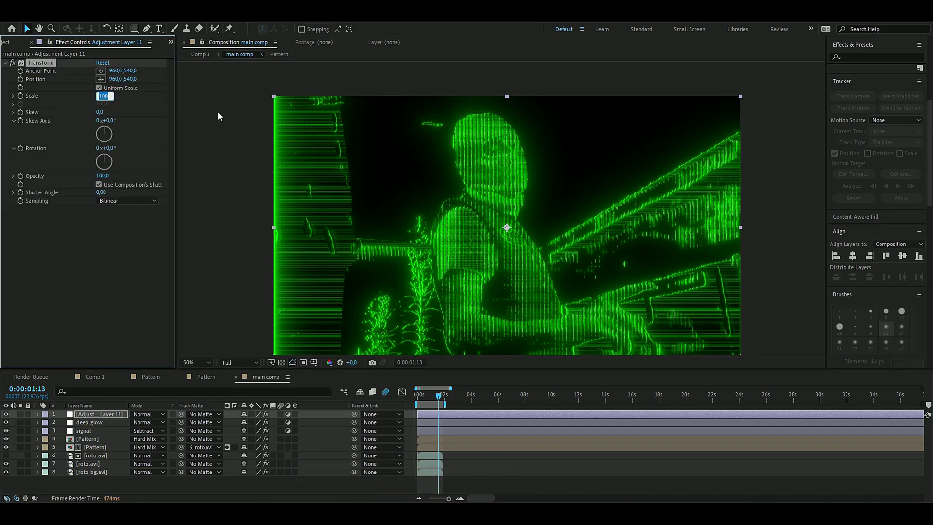
{"action": "type", "text": "105,"}
{"action": "key", "text": "Return"}
{"action": "left_click", "coordinate": [443, 397]}
{"action": "left_click_drag", "start_coordinate": [443, 398], "coordinate": [442, 399]}
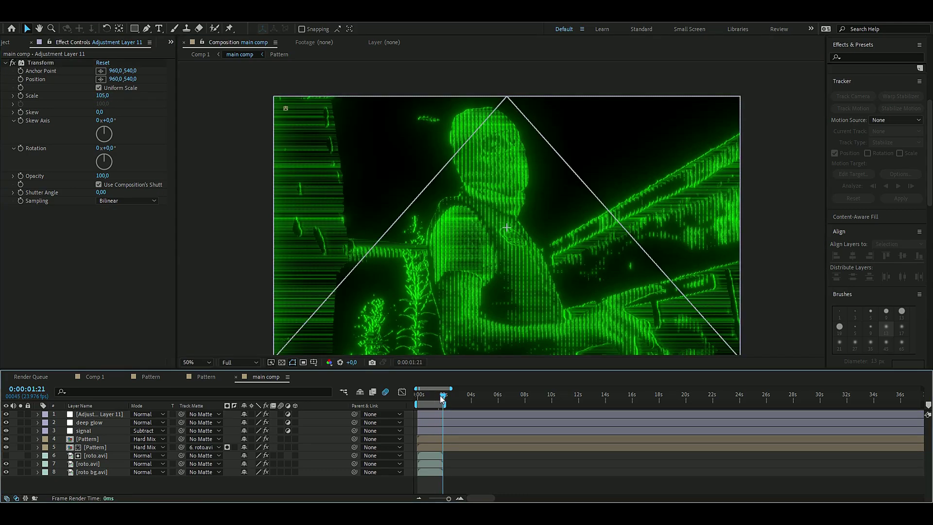